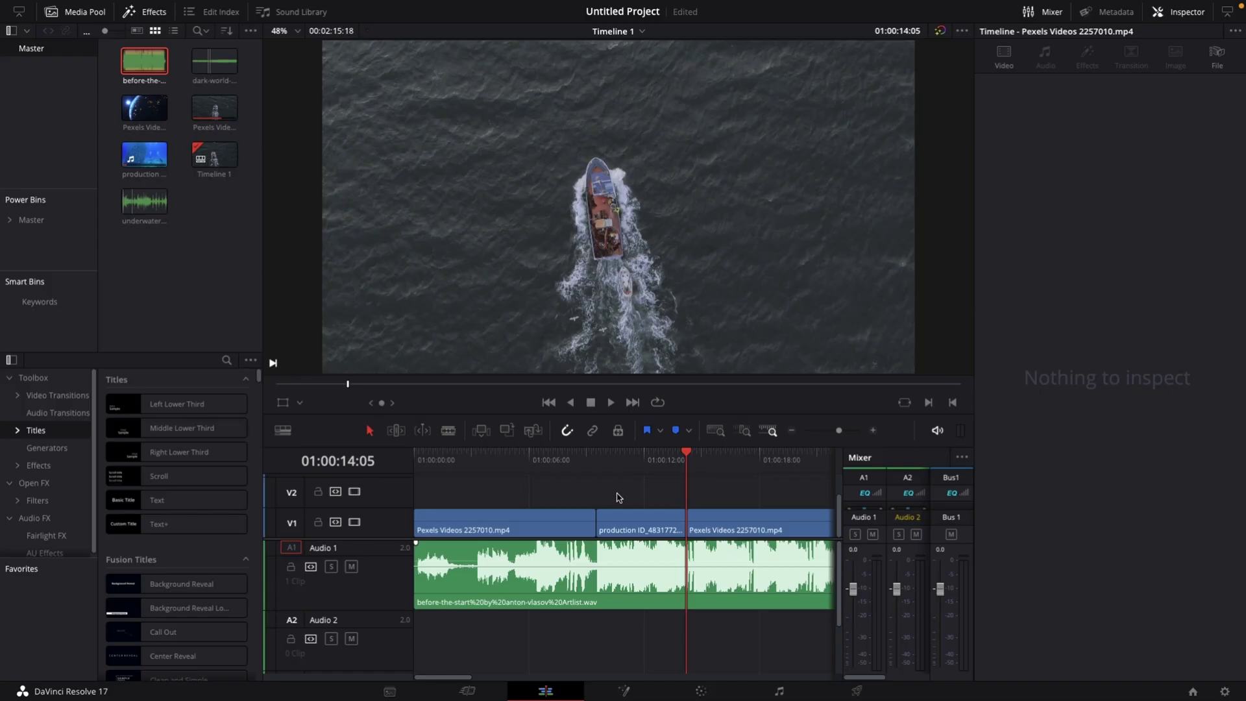
# Split the Audio 1 music at the start and end of the underwater divers clip
pyautogui.click(596, 453)
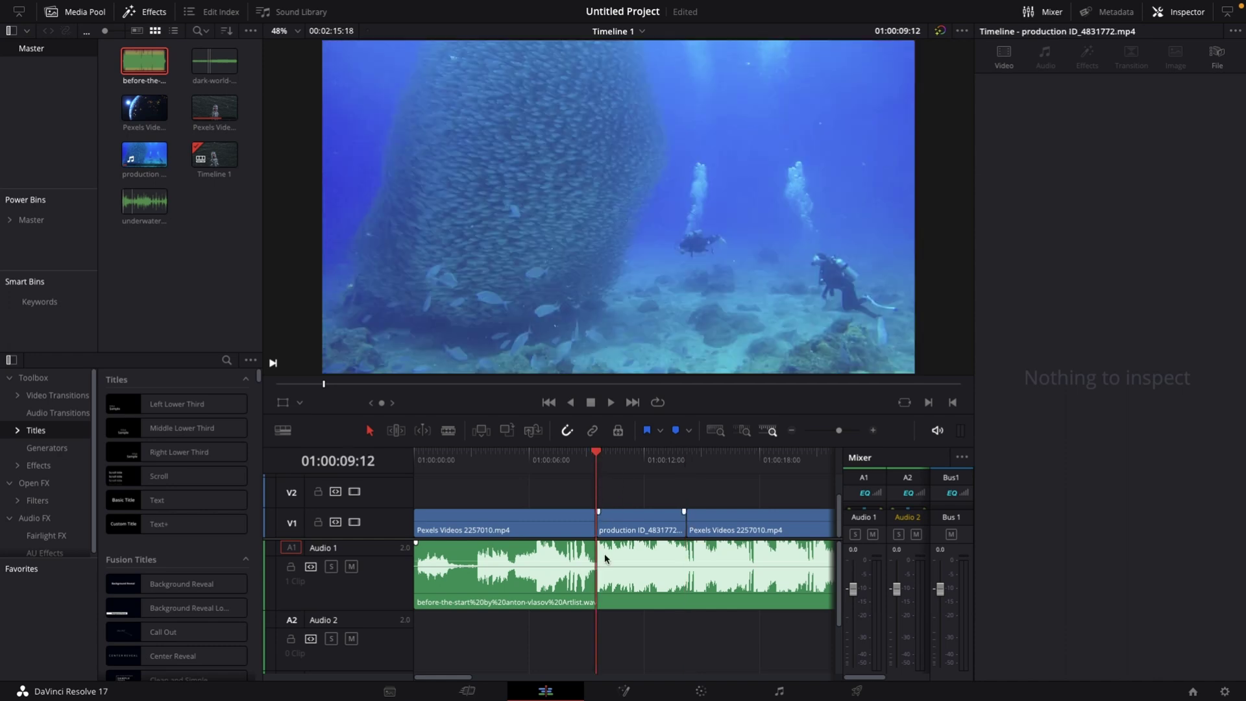
pyautogui.click(611, 588)
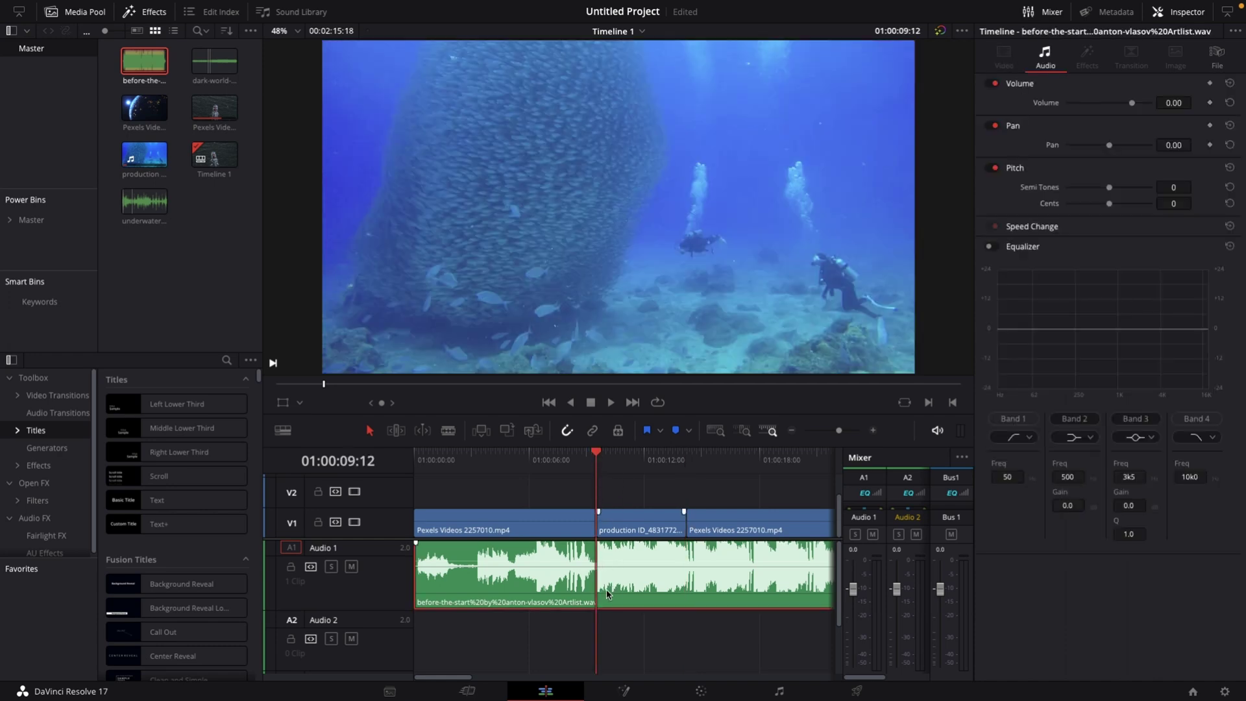
pyautogui.hotkey('ctrl', 'b')
pyautogui.click(686, 459)
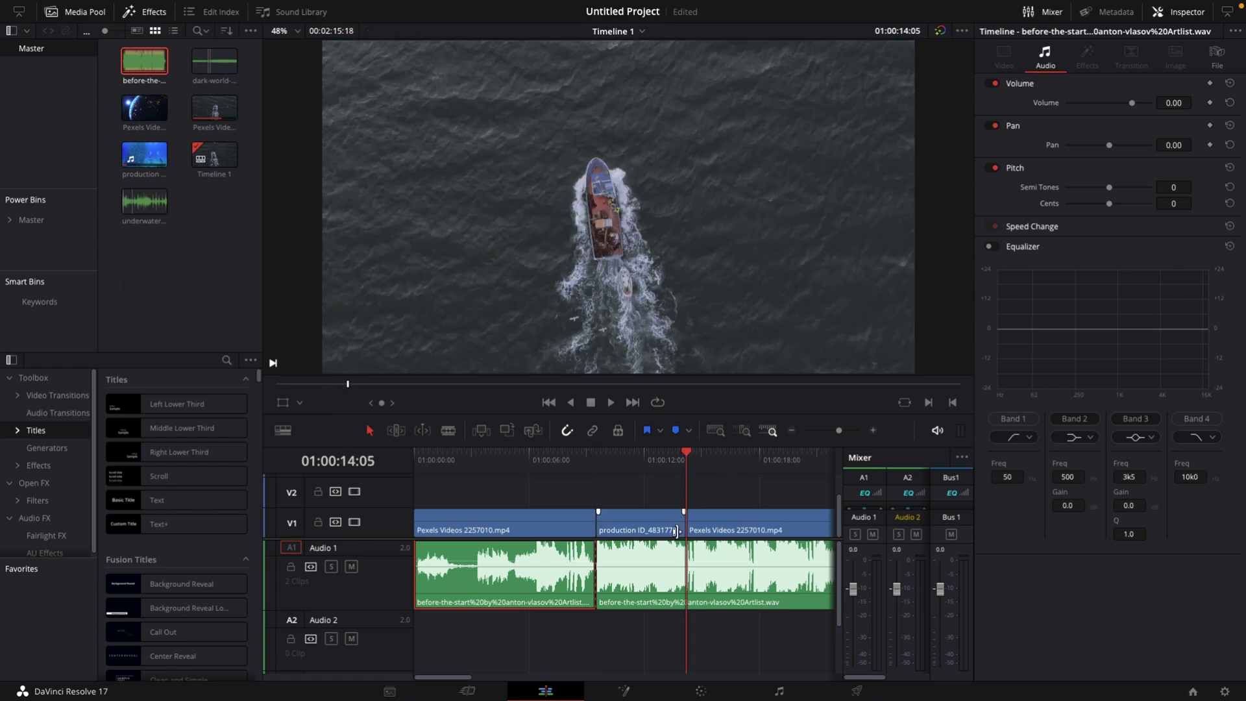
pyautogui.click(693, 583)
pyautogui.hotkey('ctrl', 'b')
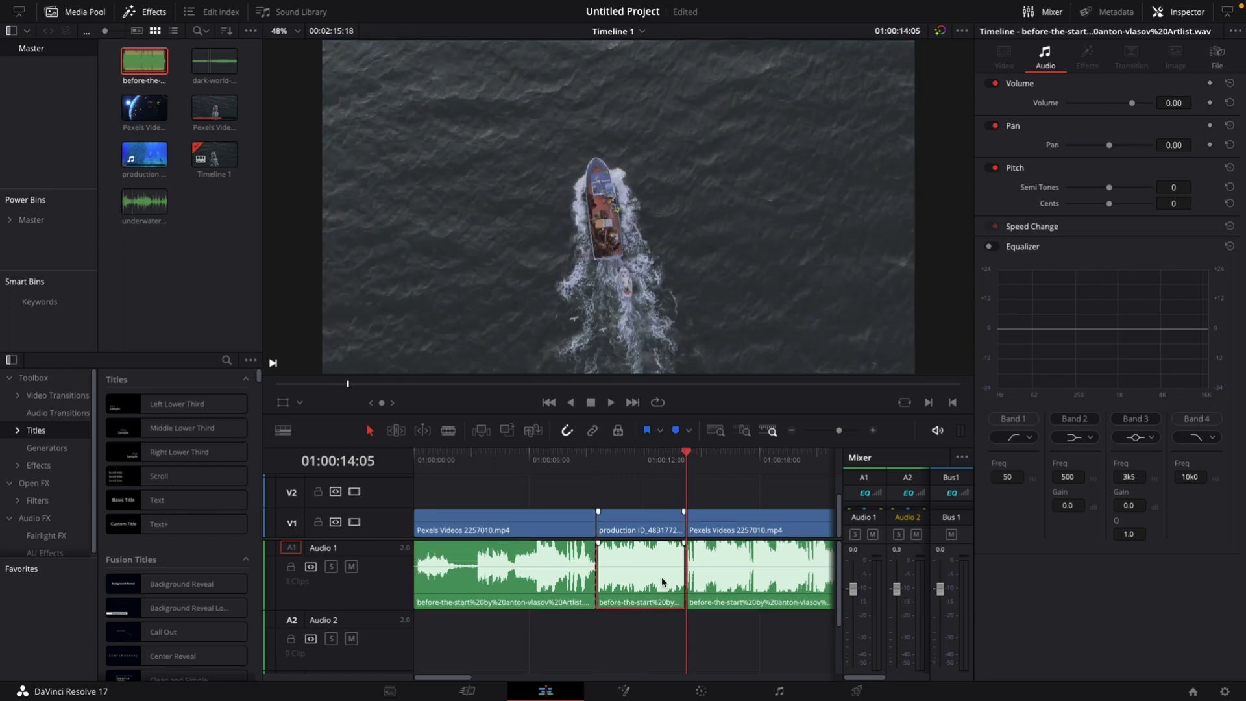
# Move the middle music piece under the divers clip down onto Audio 2
pyautogui.click(641, 459)
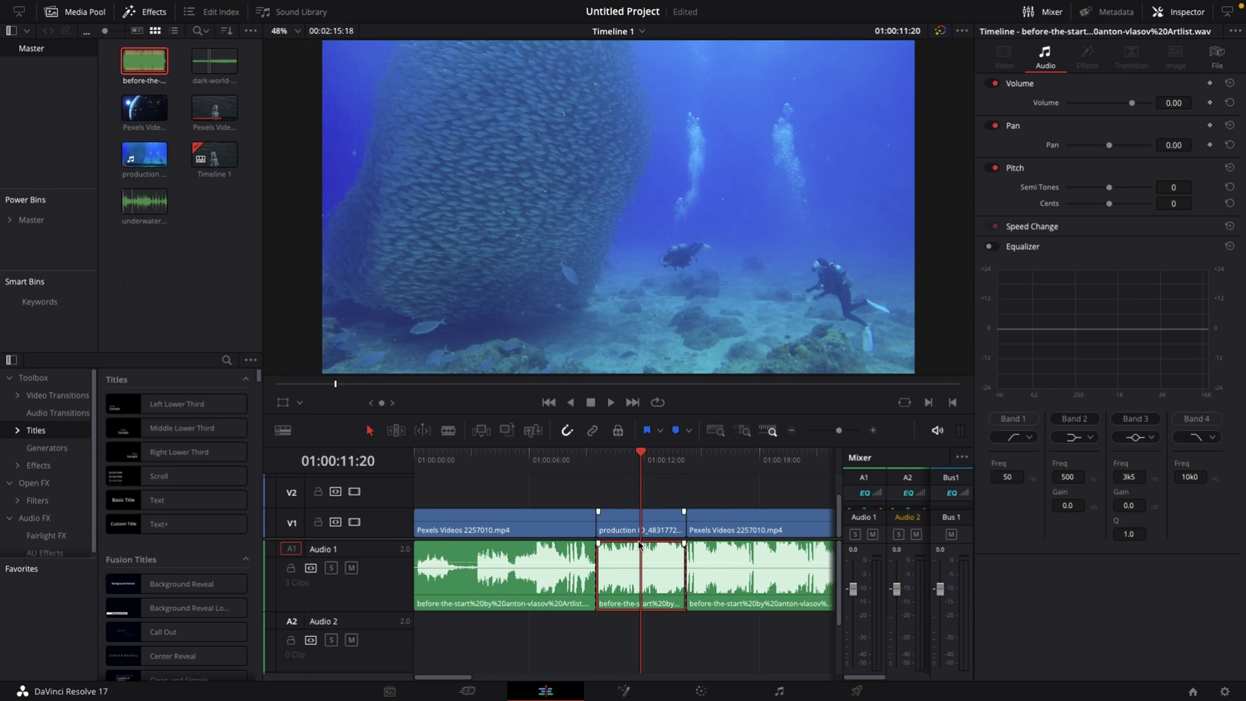
pyautogui.moveTo(641, 591); pyautogui.dragTo(642, 647)
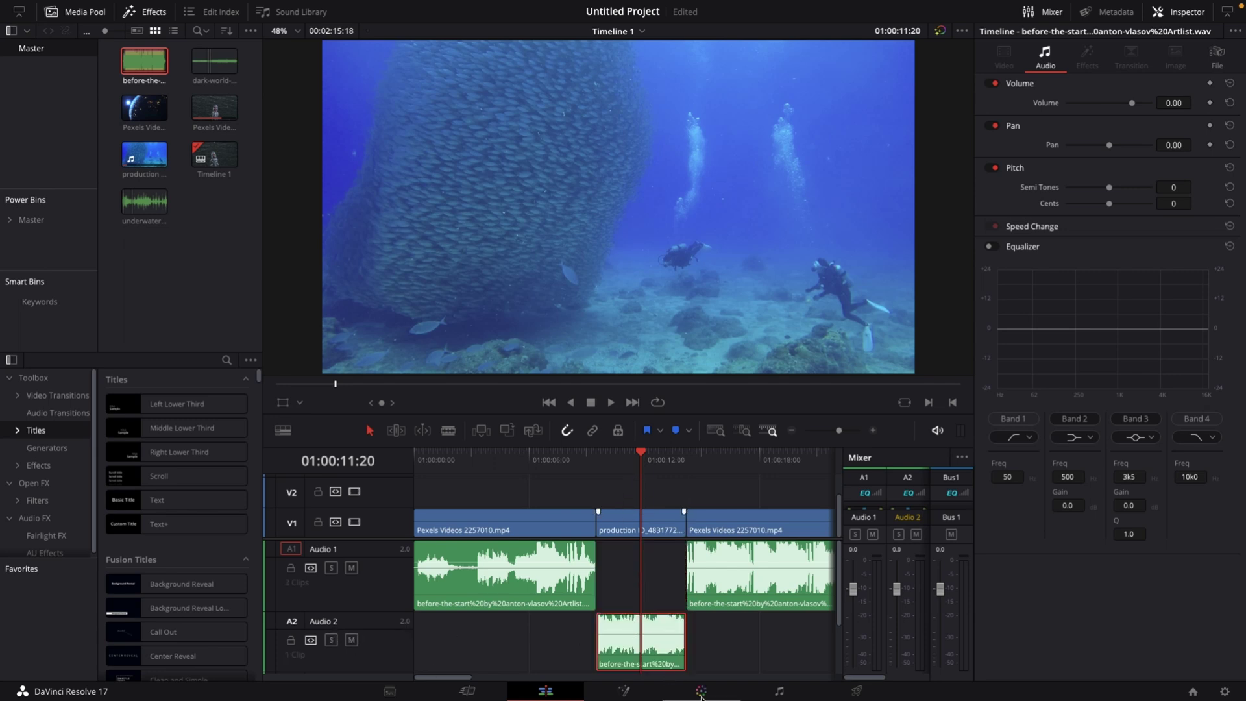
pyautogui.moveTo(681, 694)
# On the Fairlight page, enable the Audio 2 EQ's Band 6 high cut at about 399 Hz
pyautogui.click(779, 692)
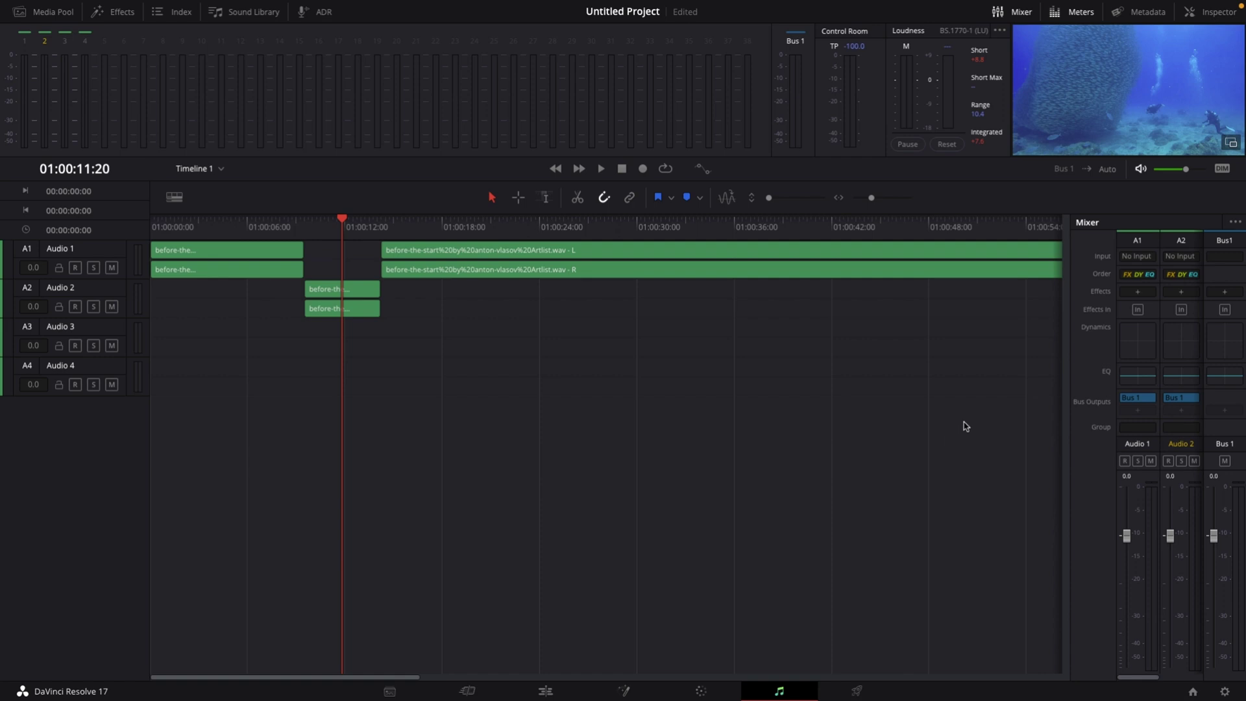
pyautogui.doubleClick(1182, 379)
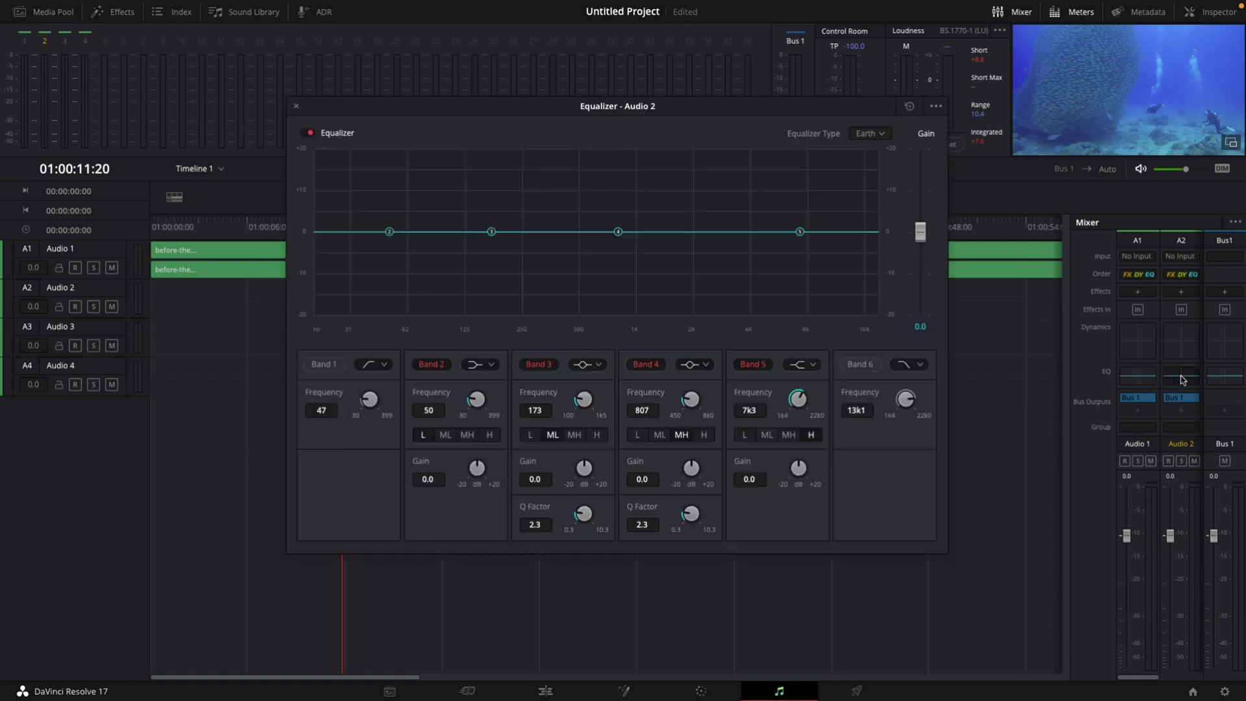
pyautogui.click(851, 364)
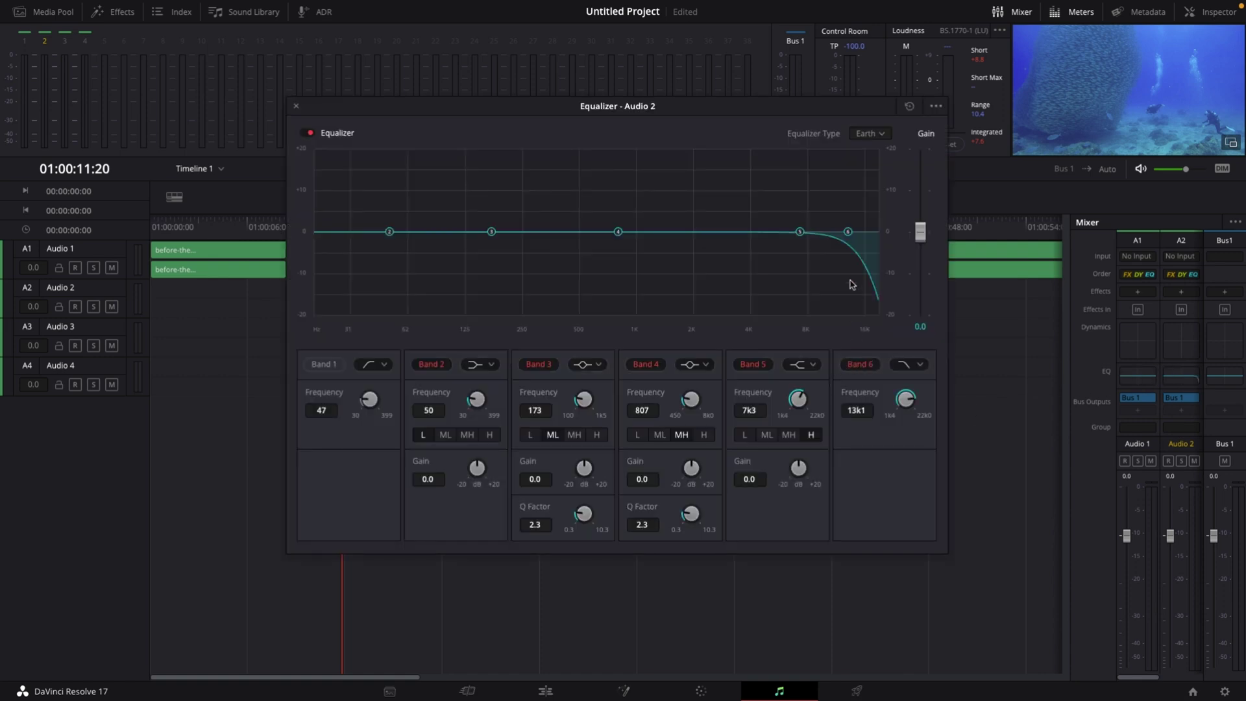
pyautogui.moveTo(849, 232); pyautogui.dragTo(560, 224)
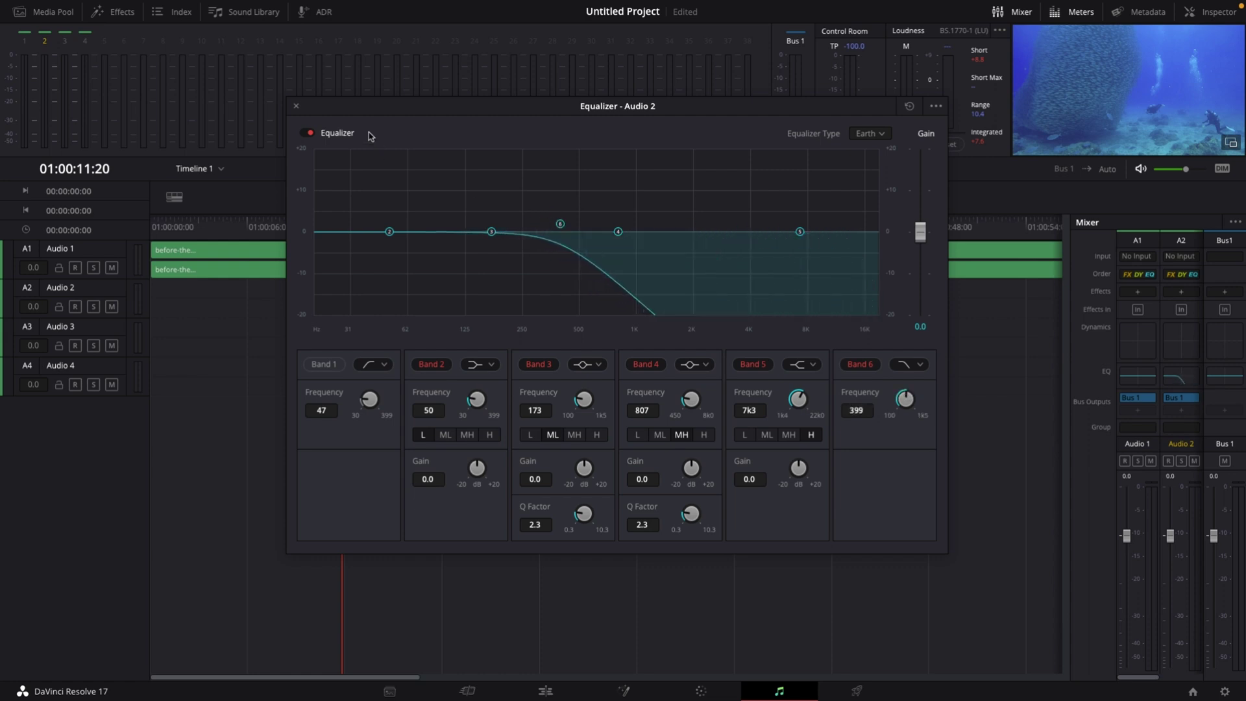
pyautogui.click(296, 108)
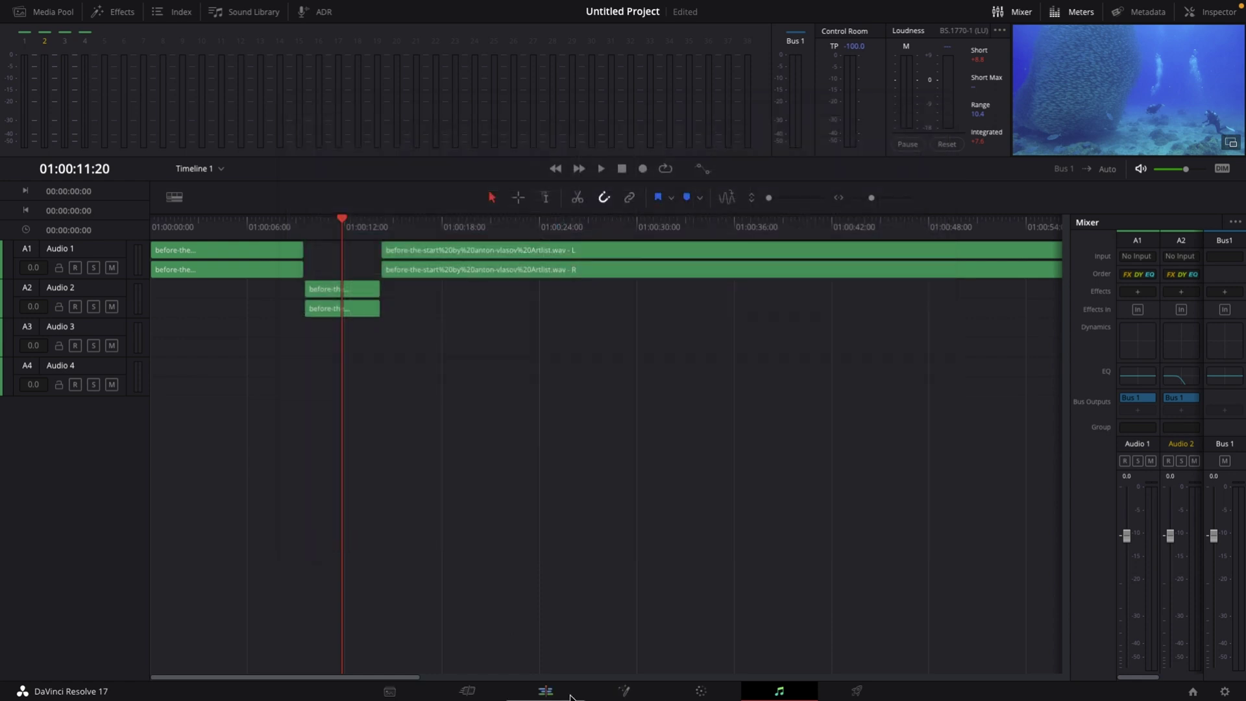
# Return to the Edit page timeline, then switch over to Safari
pyautogui.click(545, 691)
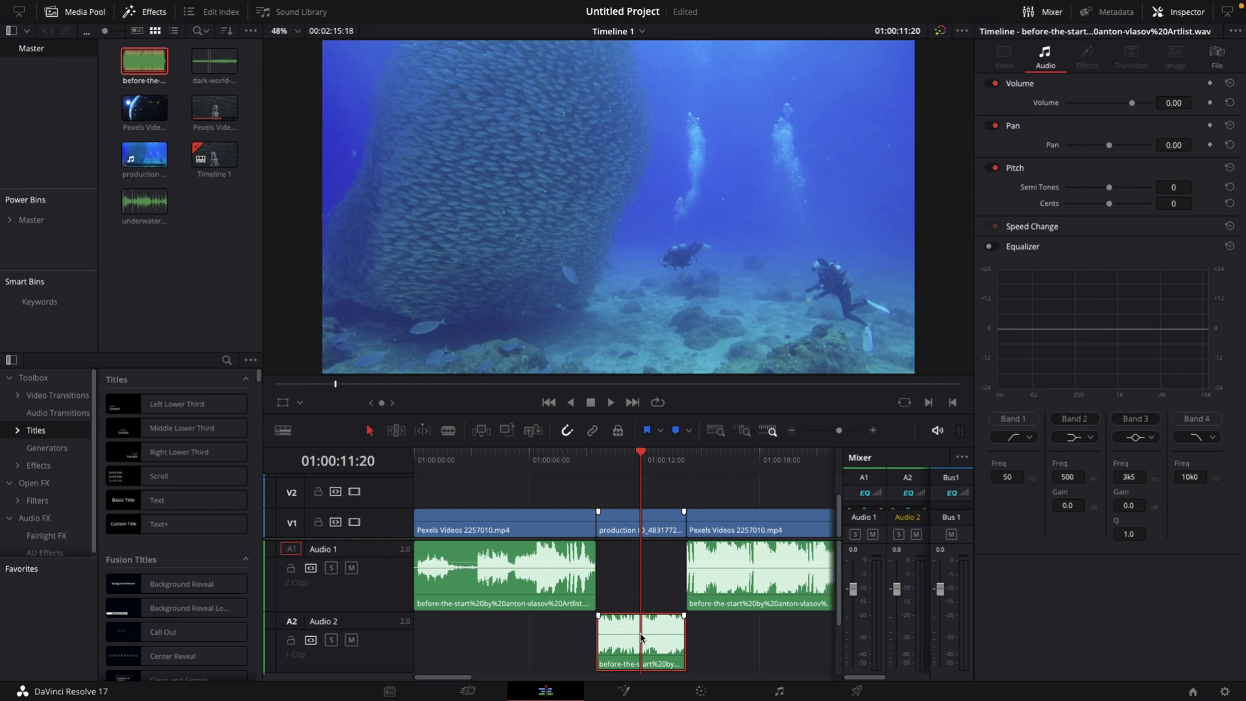
pyautogui.press('super+Tab')
pyautogui.press('super+Tab')
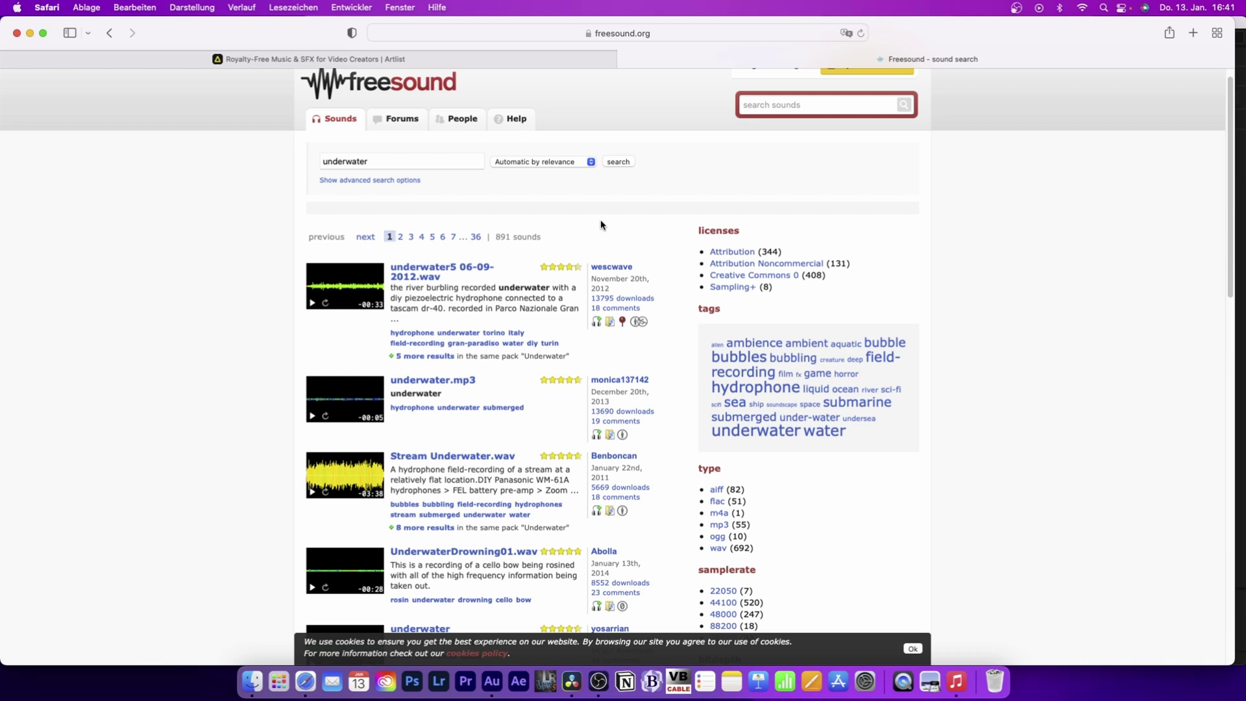
# View Artlist's Sound Effects library, then bring DaVinci Resolve back to the front
pyautogui.click(459, 61)
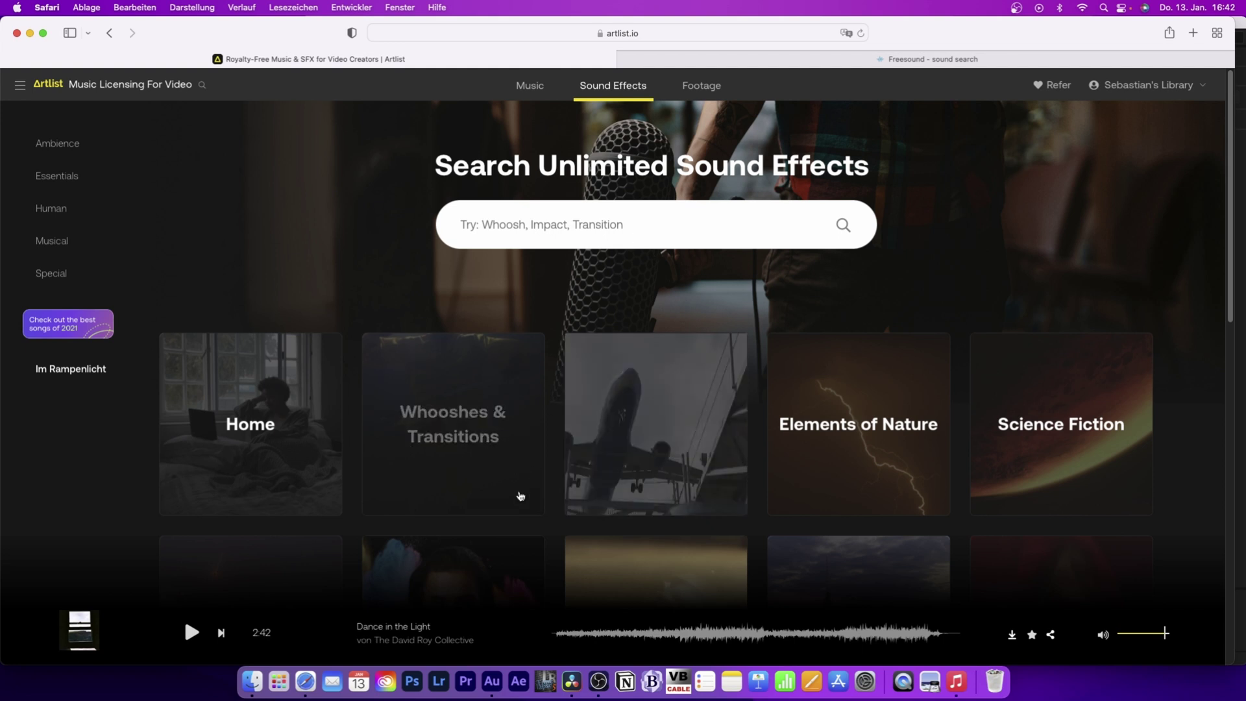
pyautogui.click(569, 691)
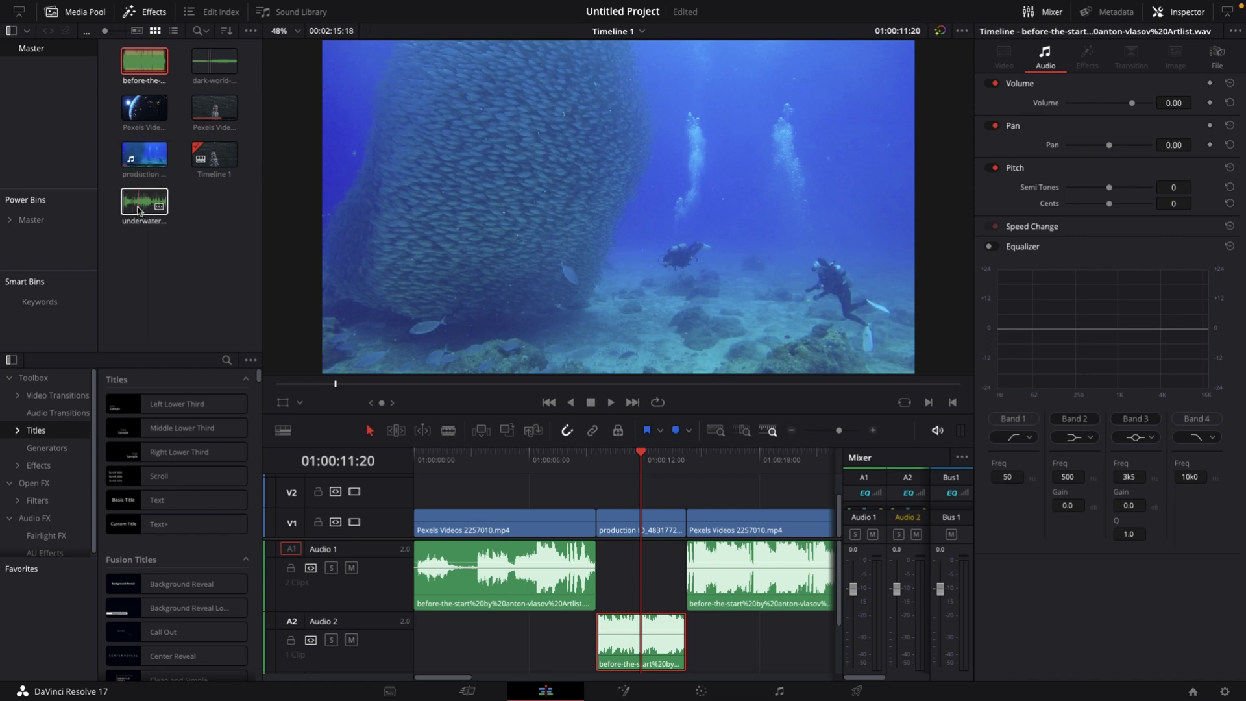
# Place the underwater ambience on Audio 3 trimmed to the divers clip; lower Audio 2 to about -1.15 dB
pyautogui.moveTo(138, 213); pyautogui.dragTo(591, 669)
pyautogui.moveTo(678, 665); pyautogui.dragTo(678, 627)
pyautogui.press('Up')
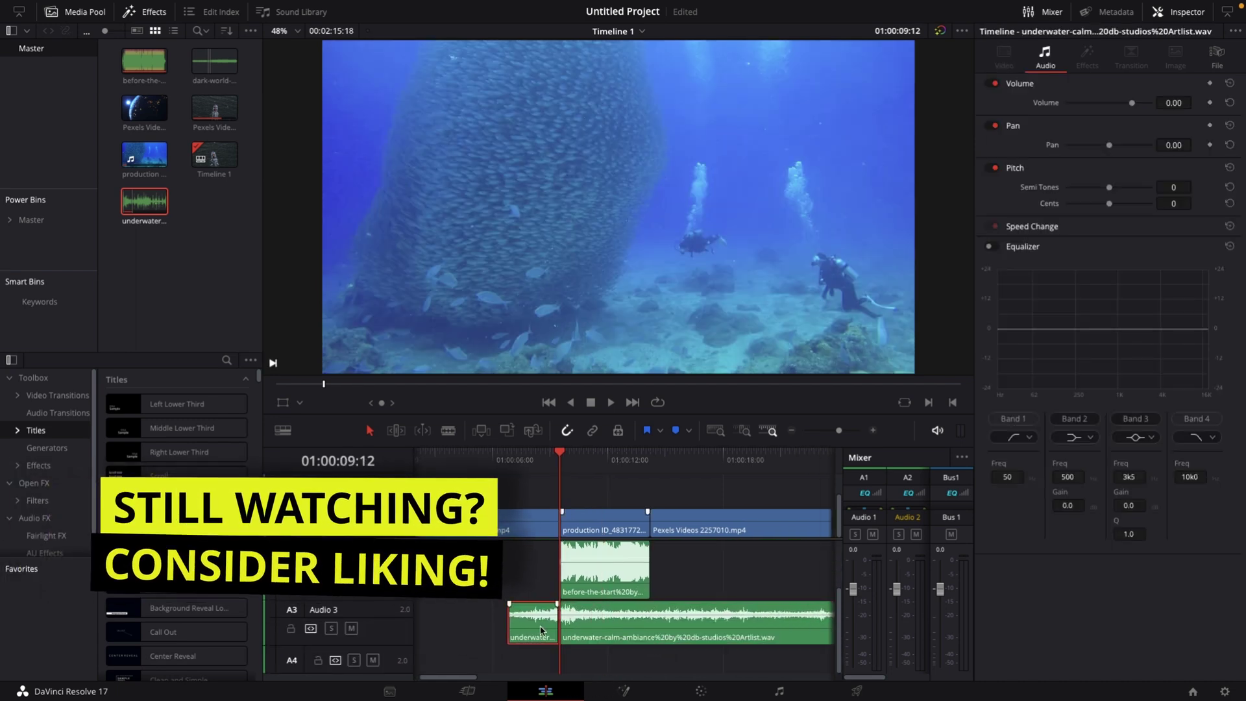
pyautogui.click(655, 468)
pyautogui.click(656, 468)
pyautogui.click(686, 635)
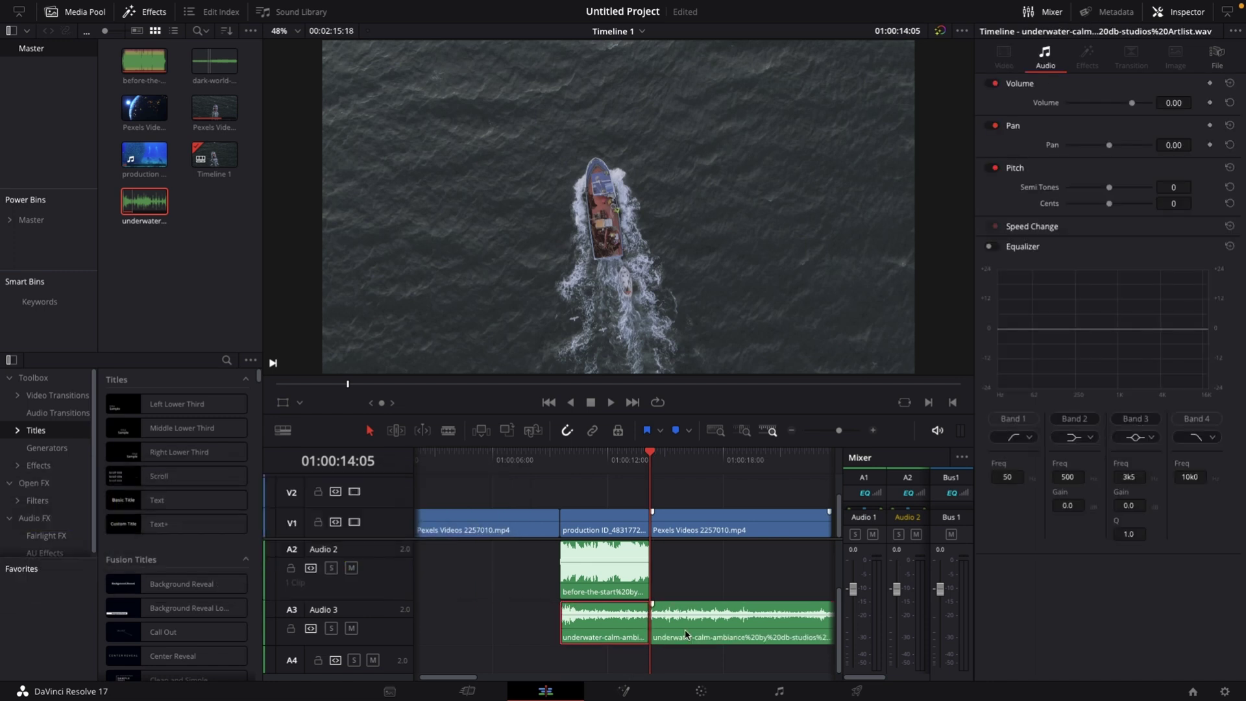
pyautogui.hotkey('ctrl', '\\')
pyautogui.press('Delete')
pyautogui.scroll(2, 617, 649)
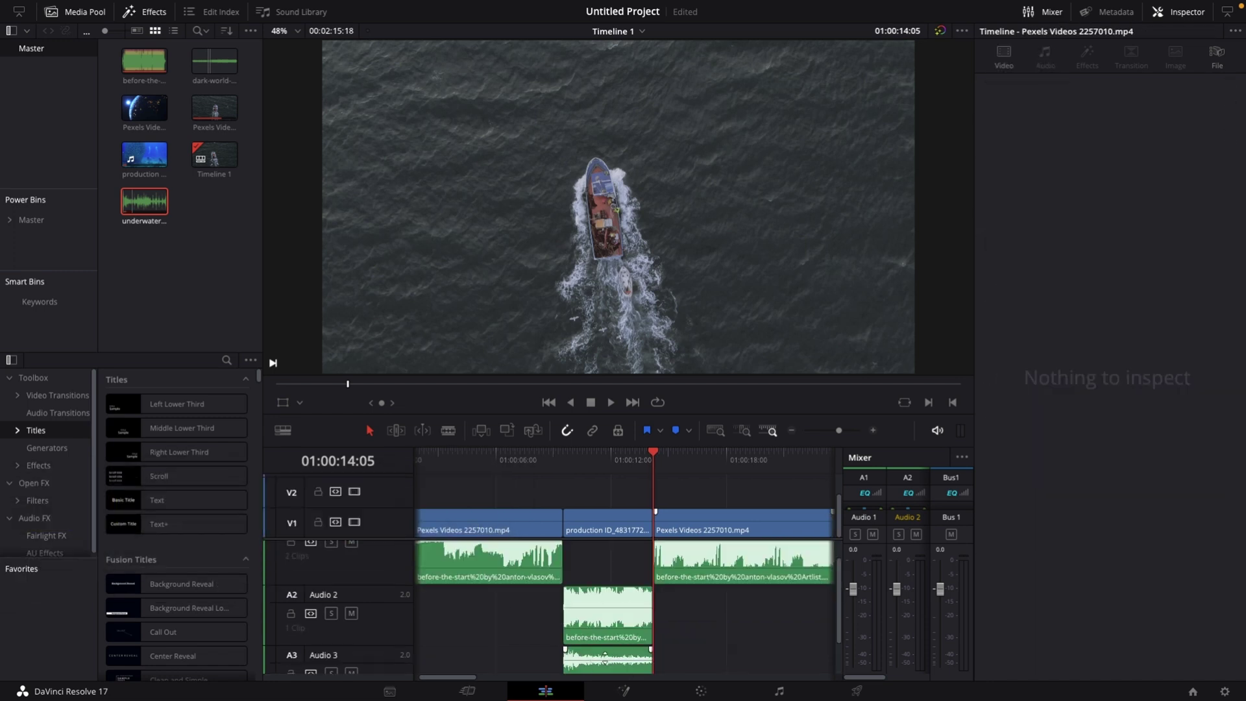
pyautogui.moveTo(602, 652); pyautogui.dragTo(560, 606)
# Trim the Audio 2 clip's end and nudge both Audio 1 music pieces' edges around the divers clip
pyautogui.click(654, 610)
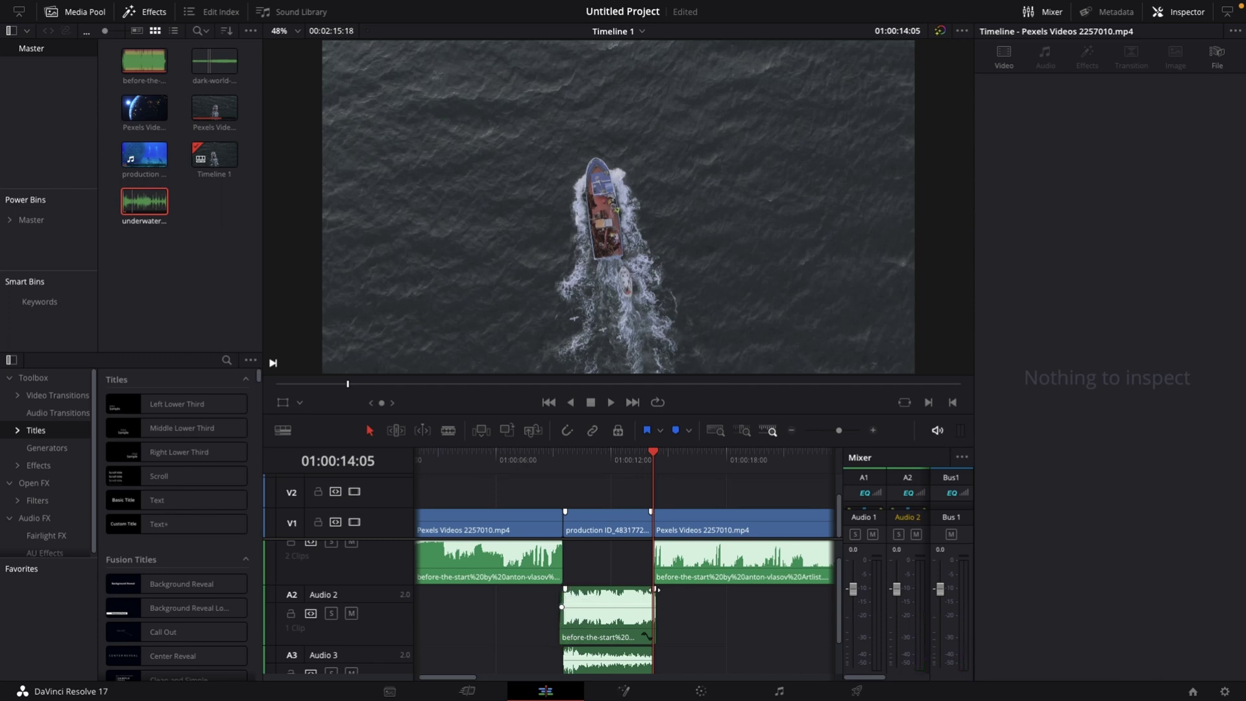
pyautogui.moveTo(654, 589); pyautogui.dragTo(653, 589)
pyautogui.scroll(2, 617, 629)
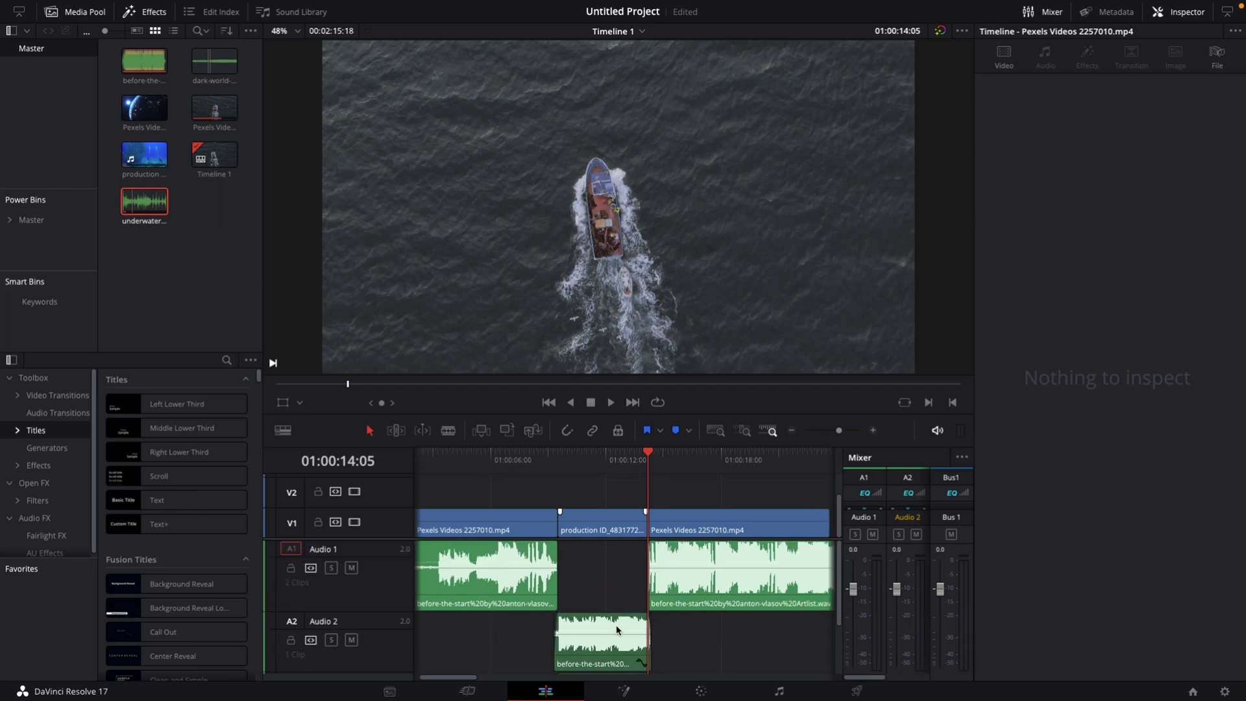
pyautogui.moveTo(557, 544); pyautogui.dragTo(555, 544)
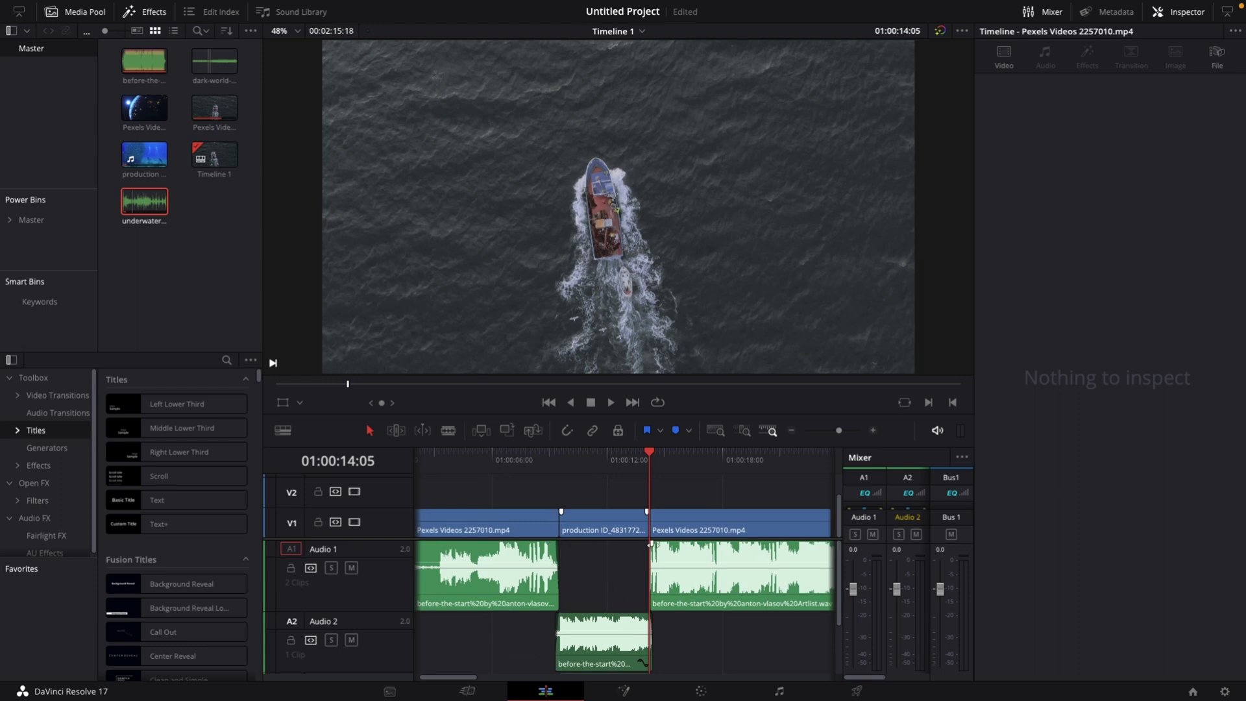
pyautogui.moveTo(654, 550); pyautogui.dragTo(657, 549)
pyautogui.scroll(-1, 636, 571)
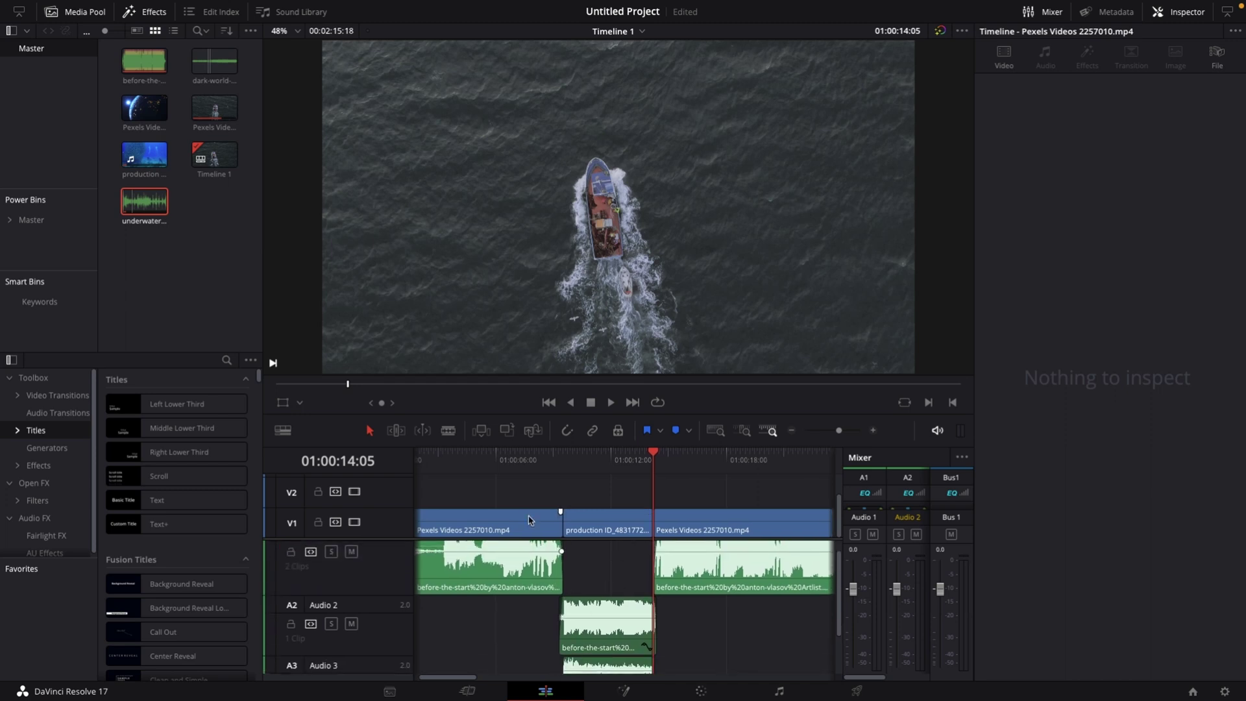
pyautogui.click(497, 458)
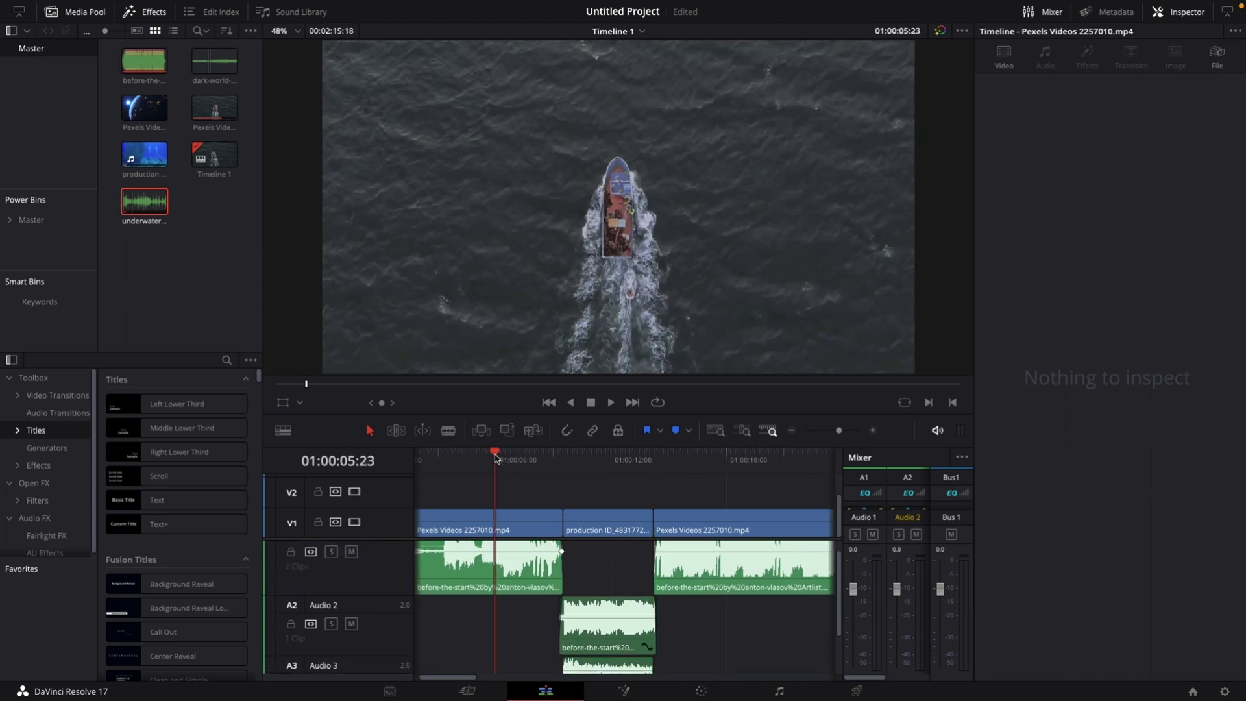
pyautogui.press('space')
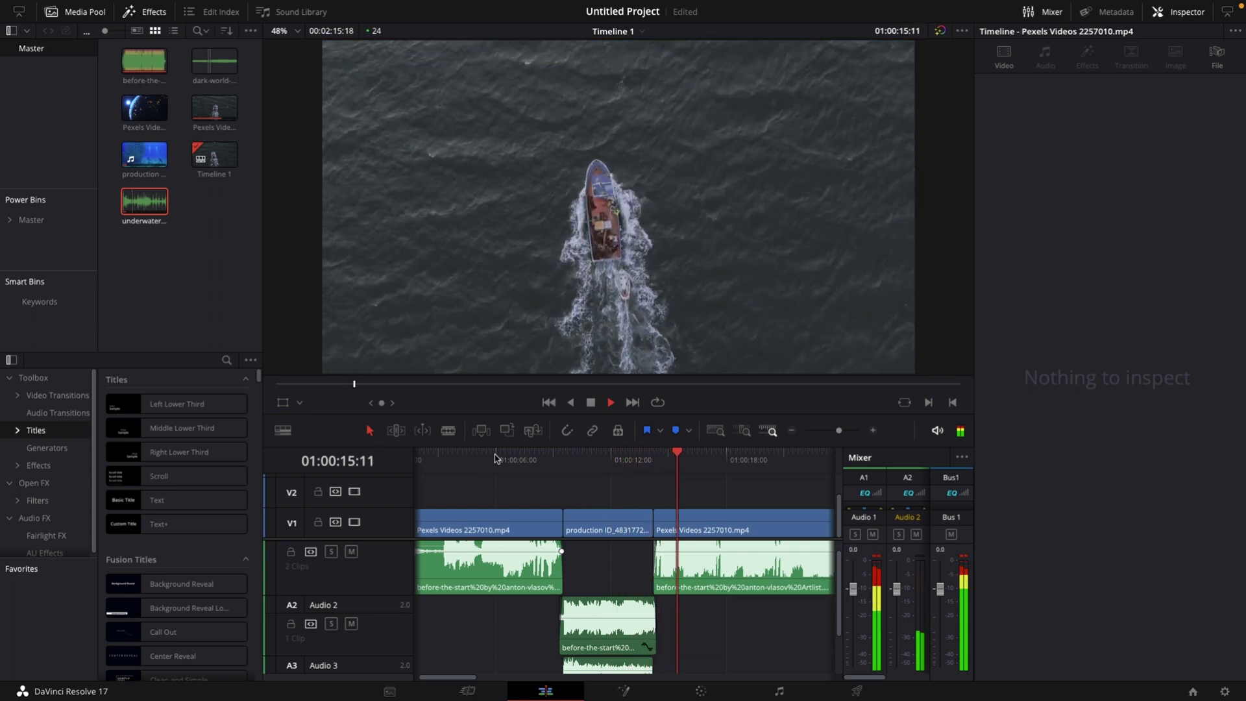
pyautogui.press('space')
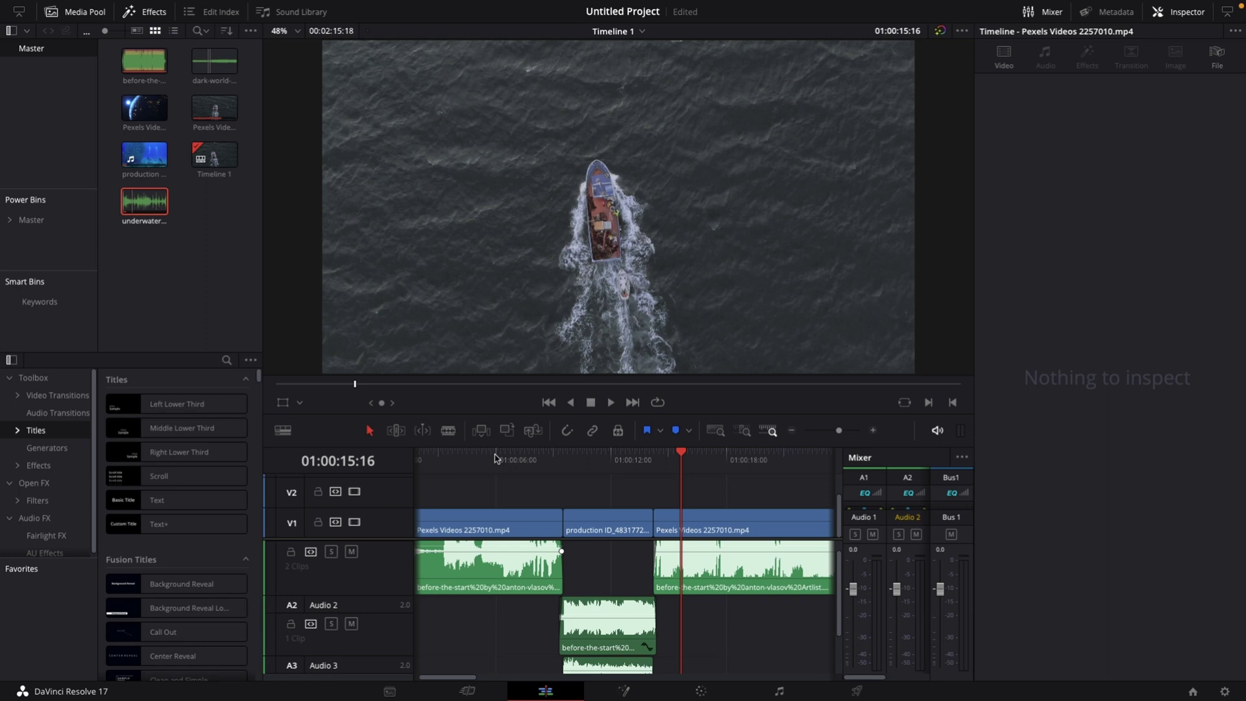
pyautogui.scroll(-2, 501, 622)
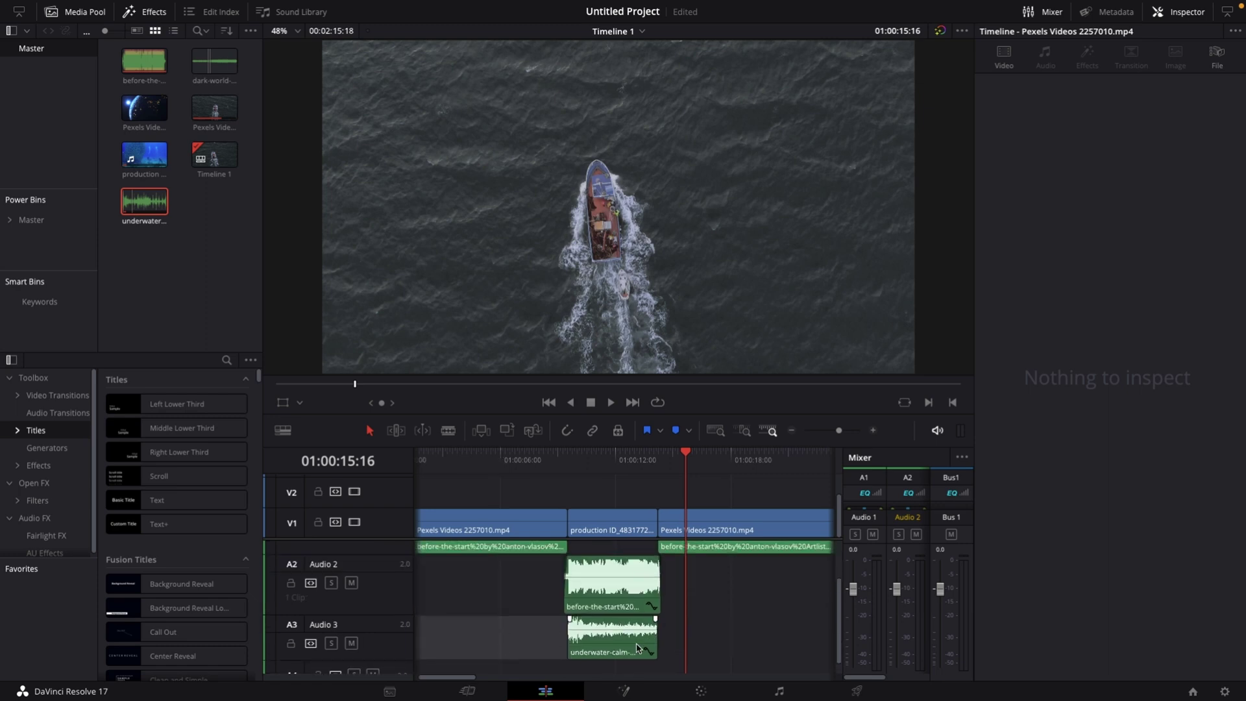
# Delete the underwater clip from Audio 3 and the middle production ID clip from Video 1
pyautogui.click(615, 646)
pyautogui.press('Delete')
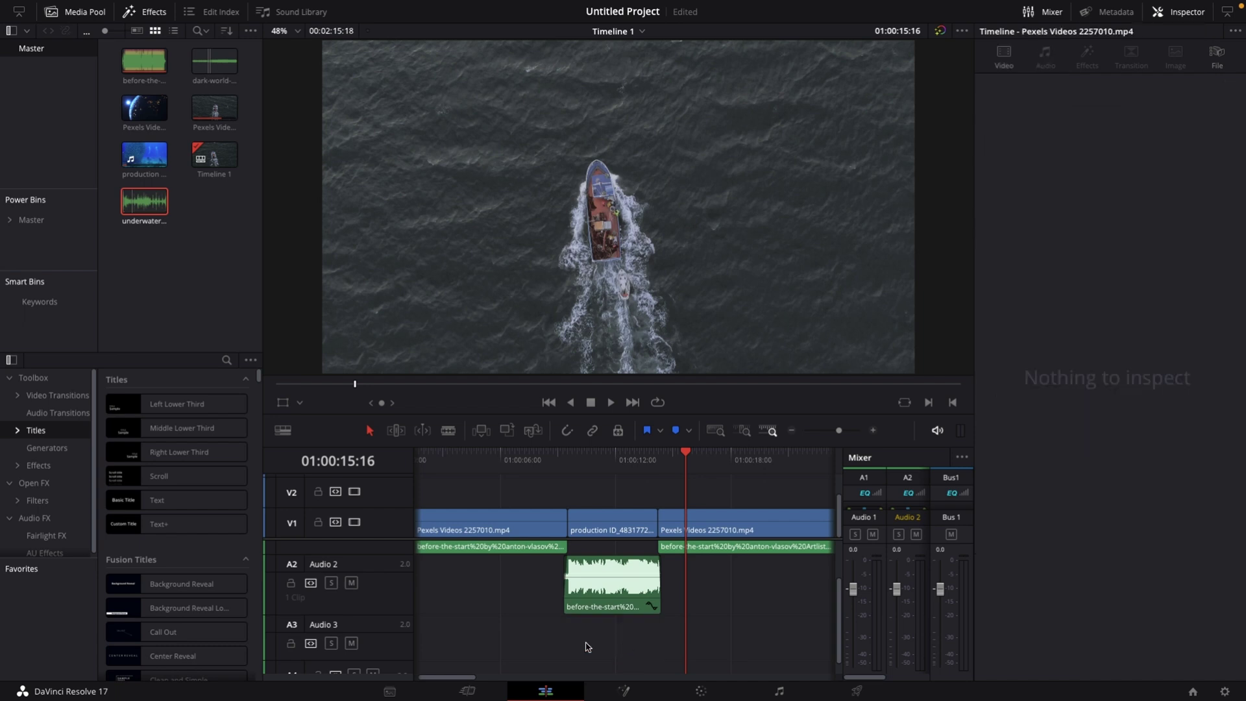
pyautogui.scroll(2, 588, 647)
pyautogui.click(626, 526)
pyautogui.press('Delete')
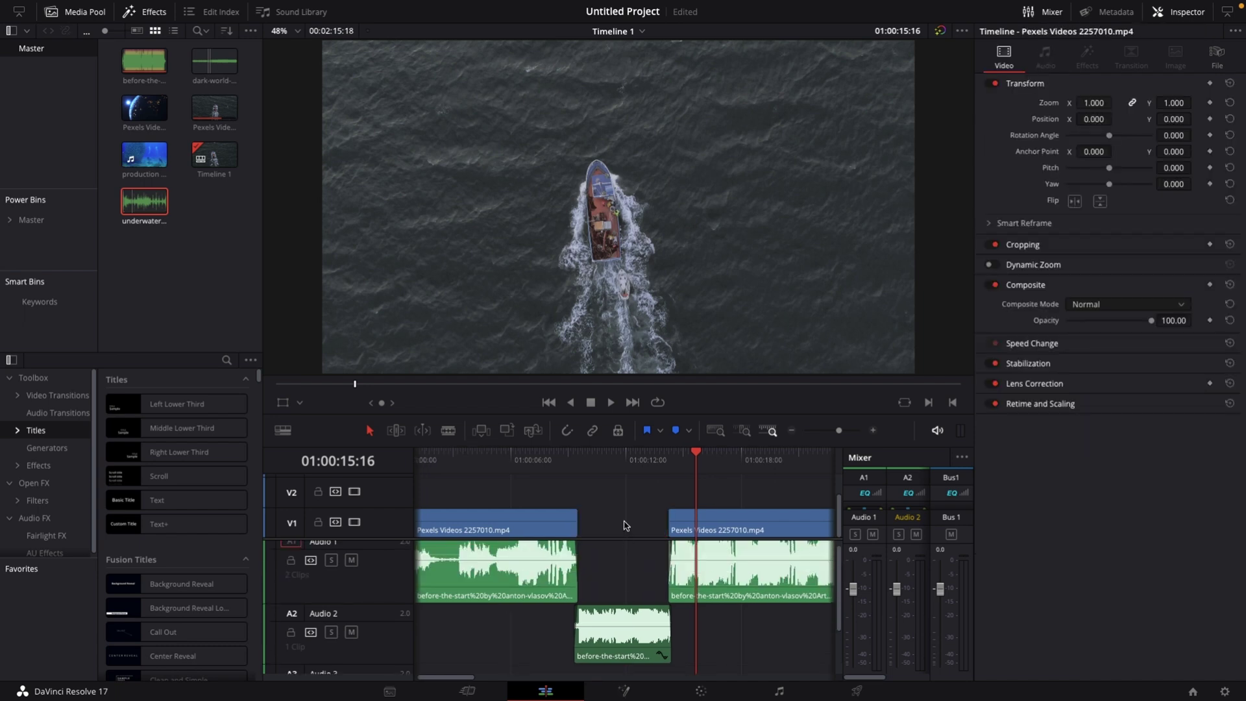
# Drop Pexels Videos 1851190.mp4 into the Video 1 gap and preview the Earth clip
pyautogui.click(144, 112)
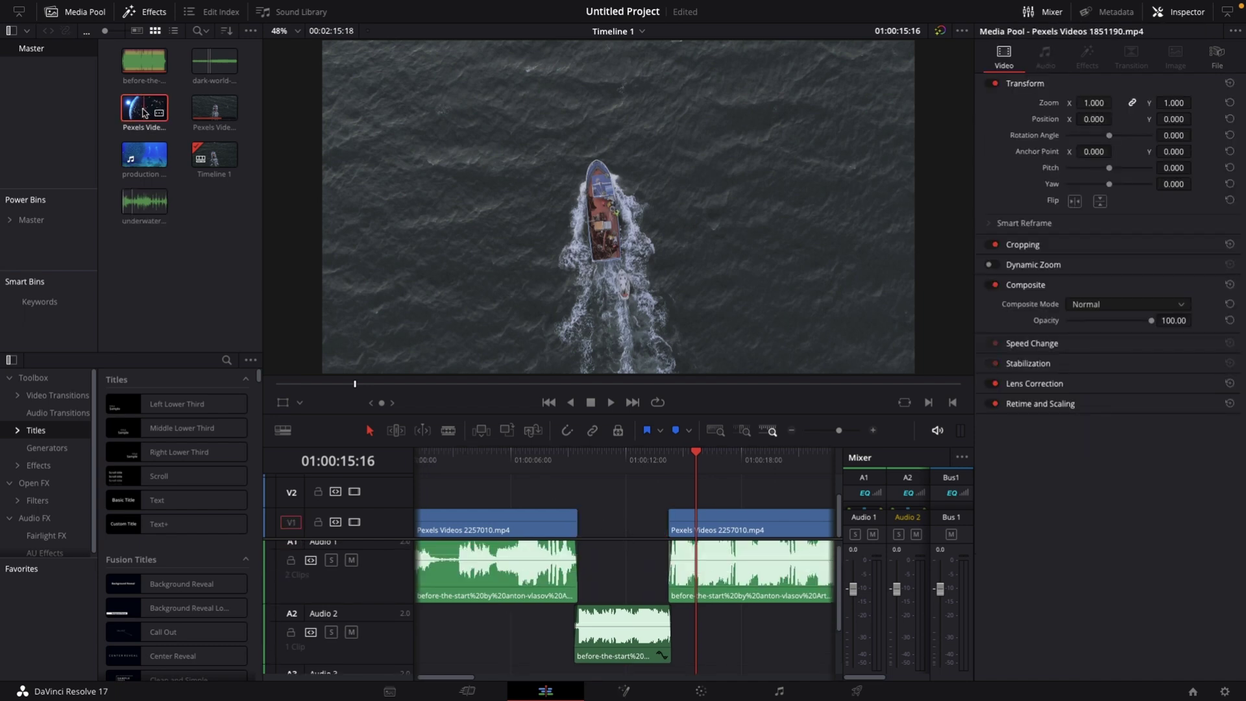
pyautogui.moveTo(144, 112); pyautogui.dragTo(608, 519)
pyautogui.click(581, 455)
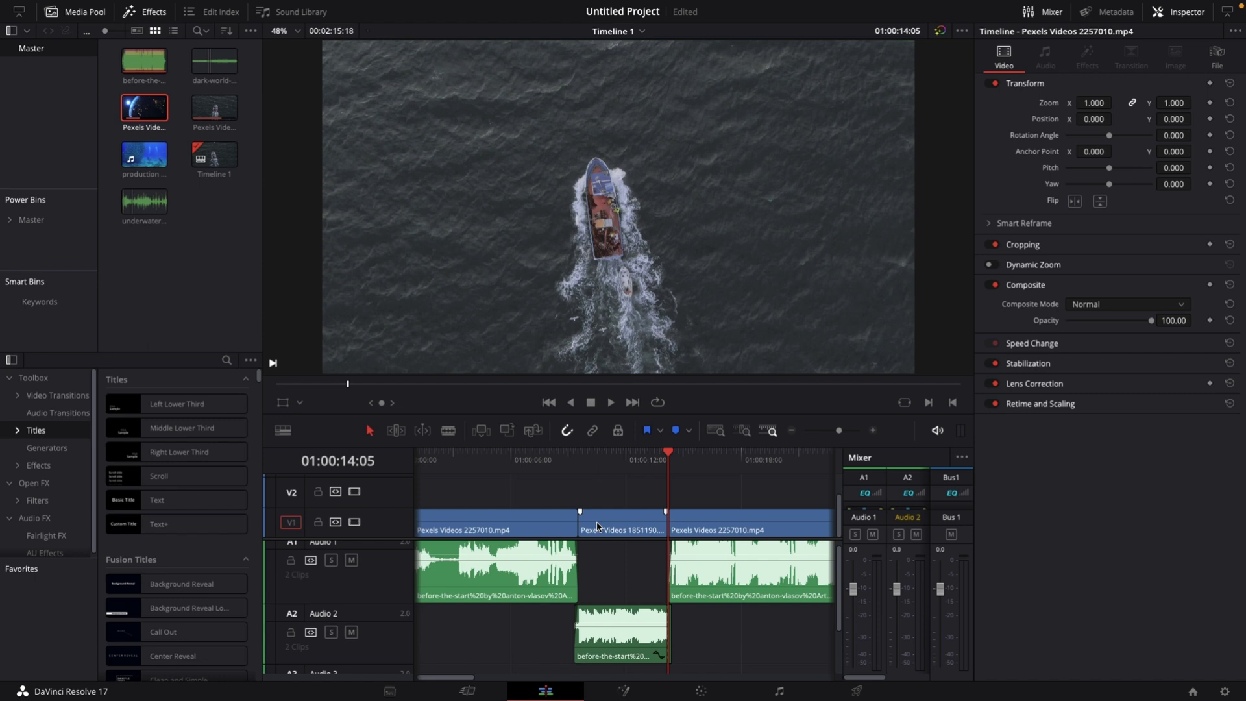
pyautogui.click(578, 456)
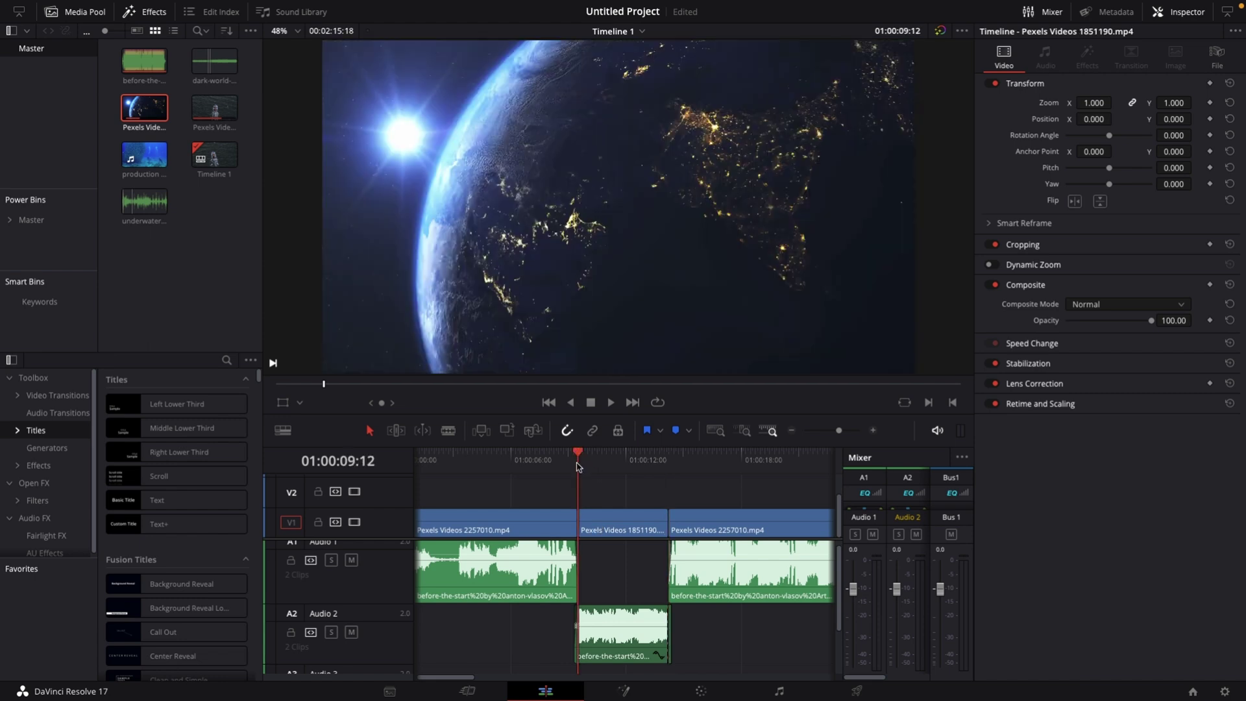
pyautogui.click(667, 455)
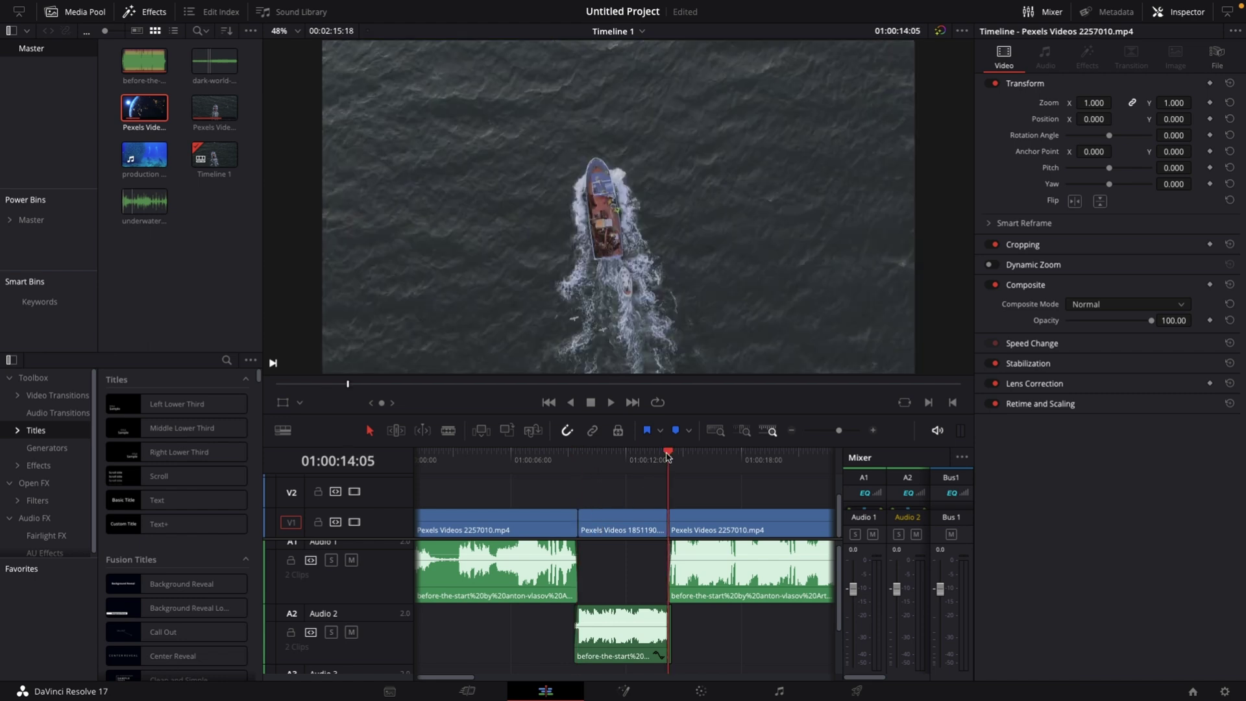
pyautogui.click(620, 454)
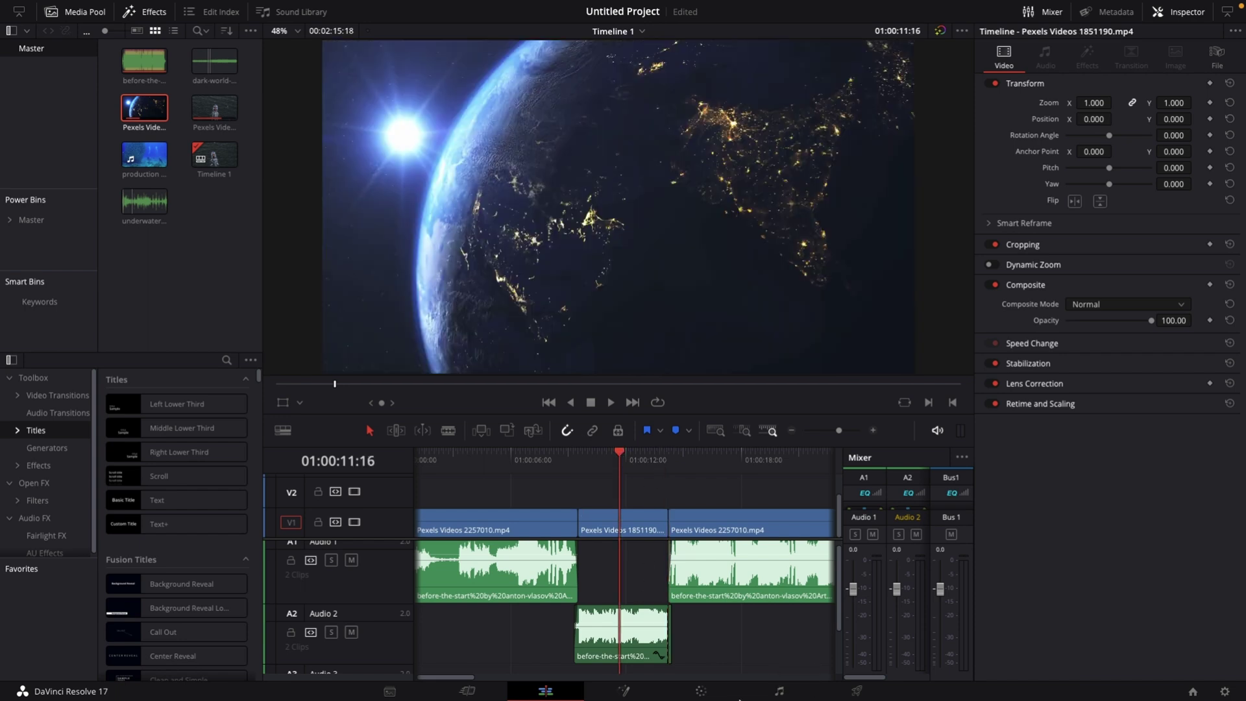
pyautogui.click(780, 692)
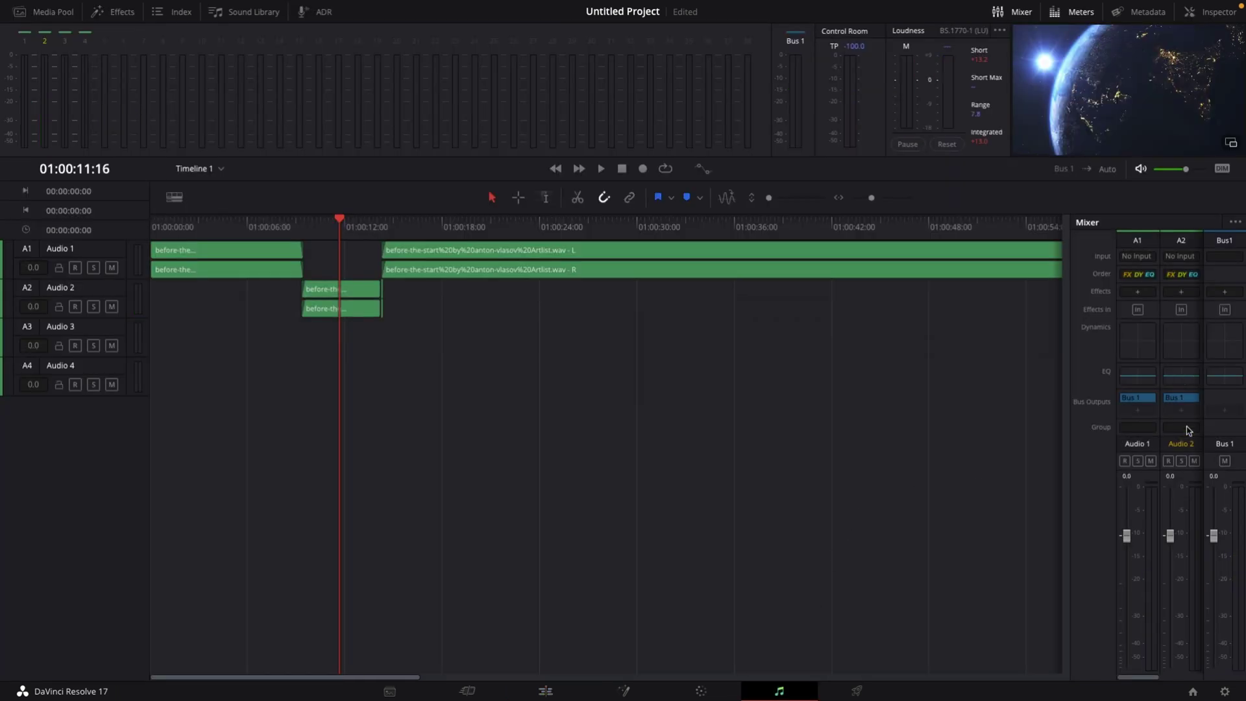
# In the Audio 2 EQ, enable Band 1 as a low shelf and Band 6 as a high shelf
pyautogui.doubleClick(1176, 382)
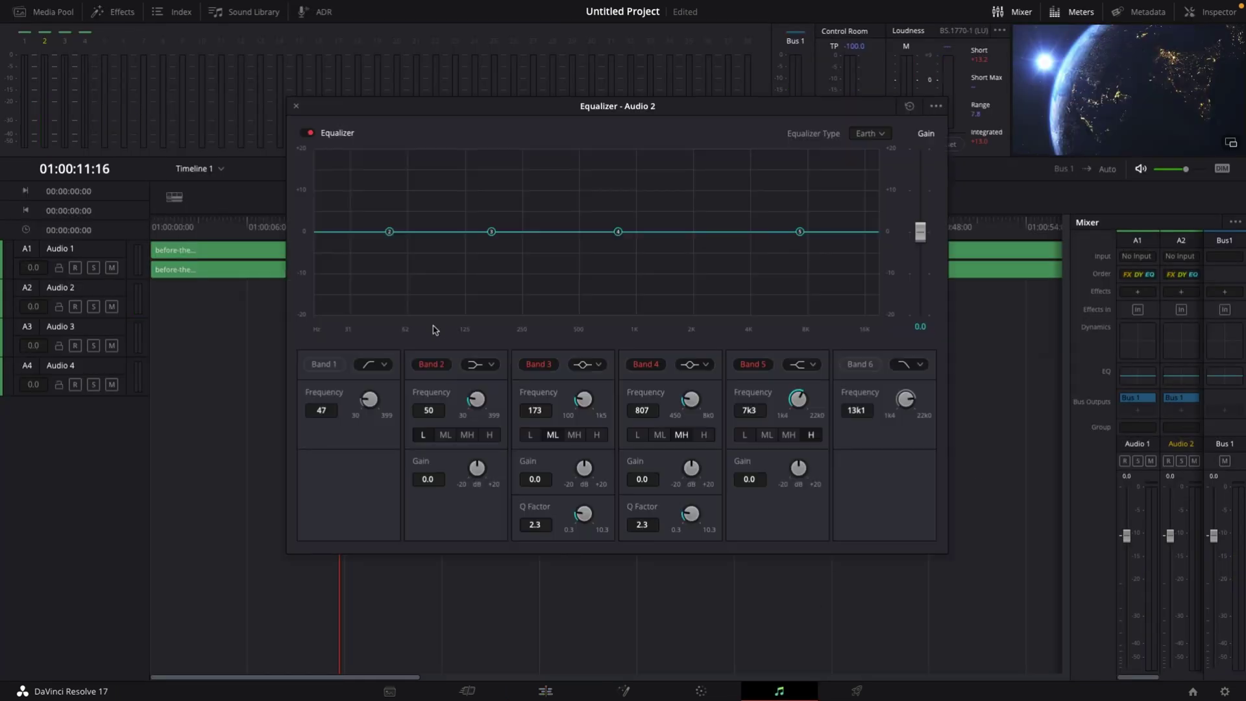
pyautogui.click(322, 366)
pyautogui.click(861, 366)
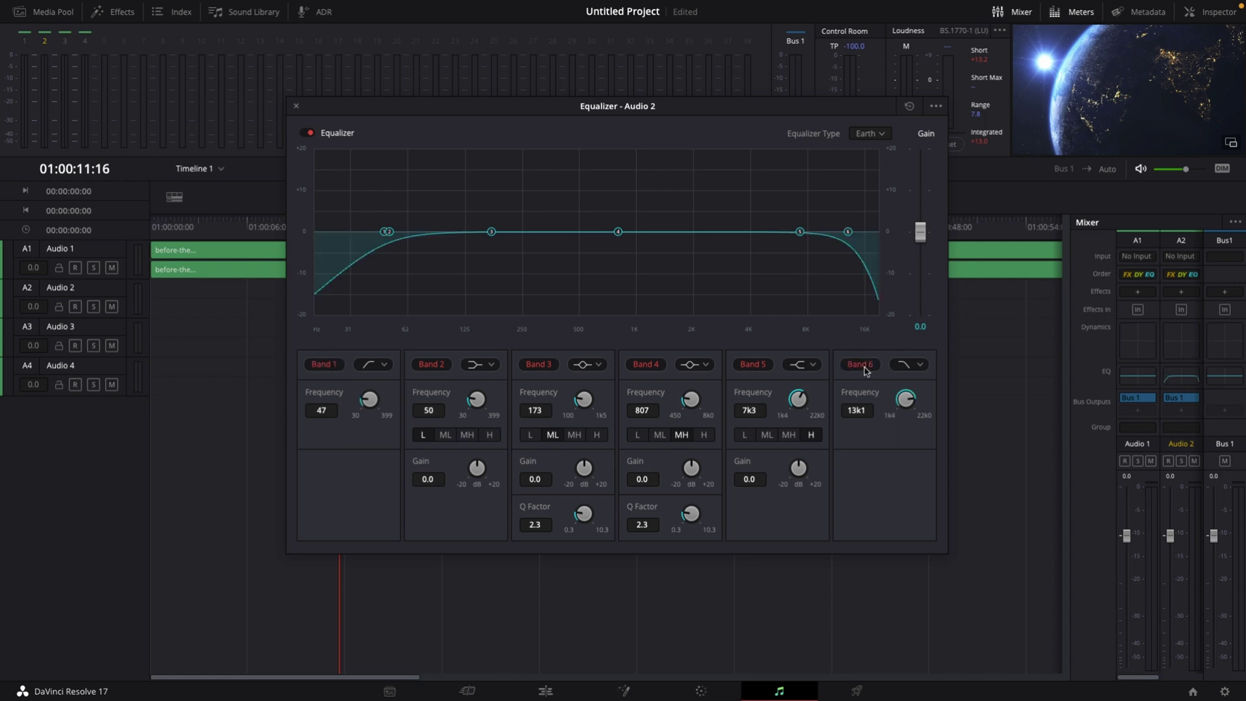
pyautogui.click(384, 367)
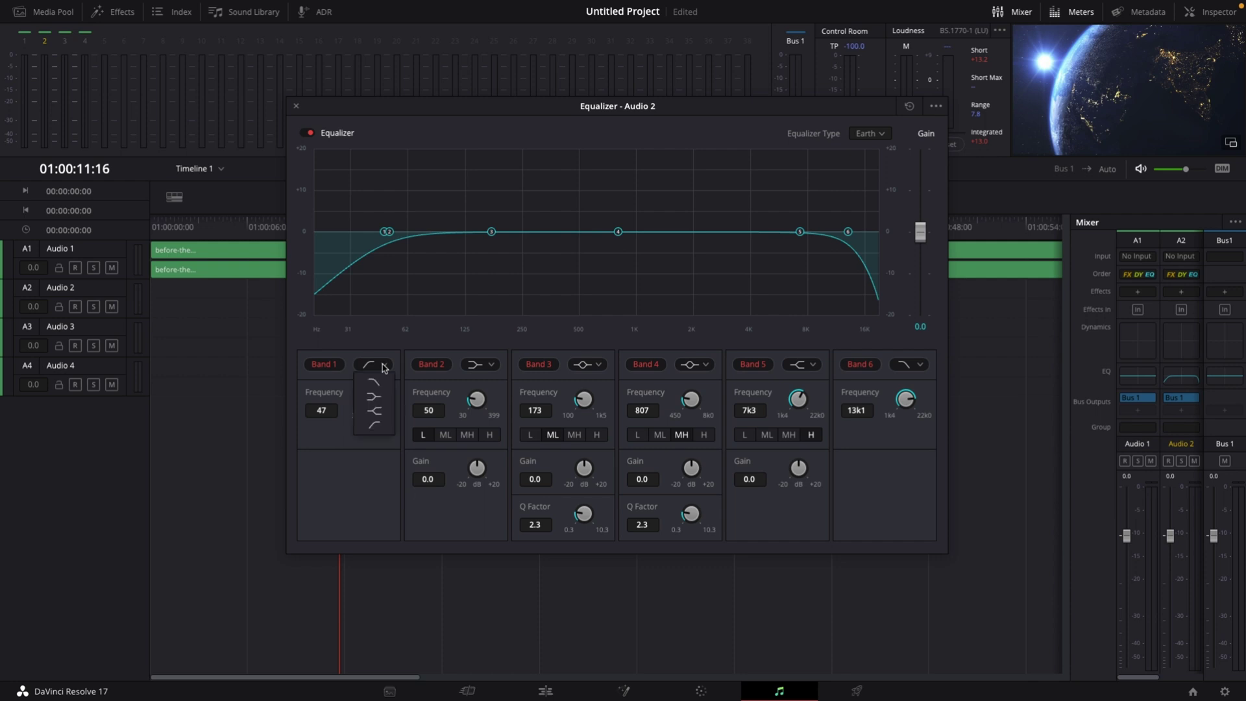
pyautogui.click(383, 410)
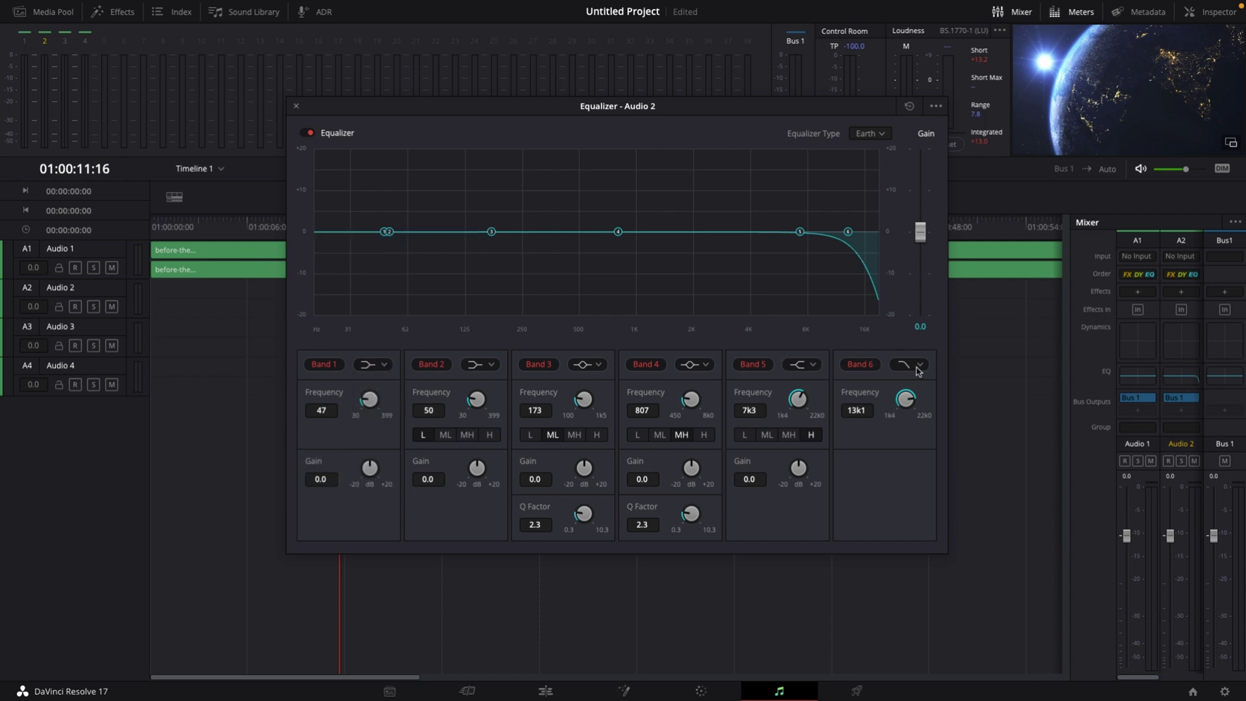
pyautogui.click(918, 369)
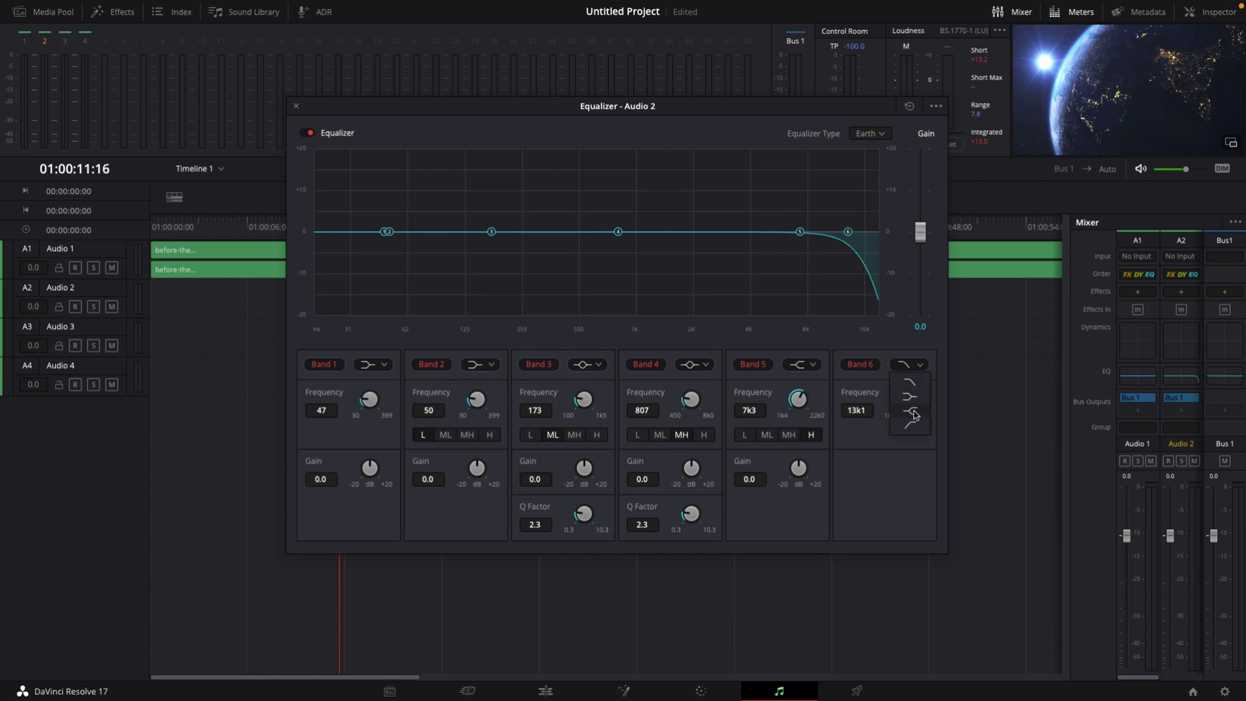
pyautogui.click(913, 416)
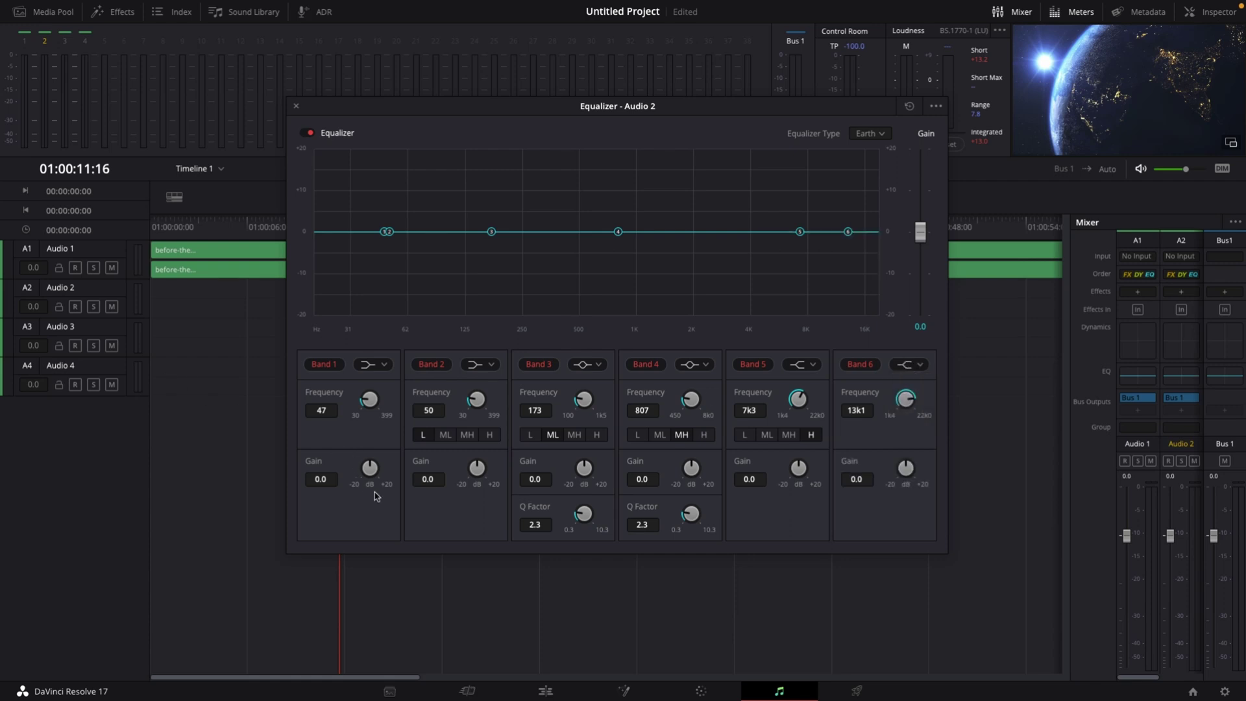
# Cut both shelves by 20 dB, with Band 1 at 700 Hz and Band 6 at 1.4 kHz
pyautogui.moveTo(388, 488); pyautogui.dragTo(243, 488)
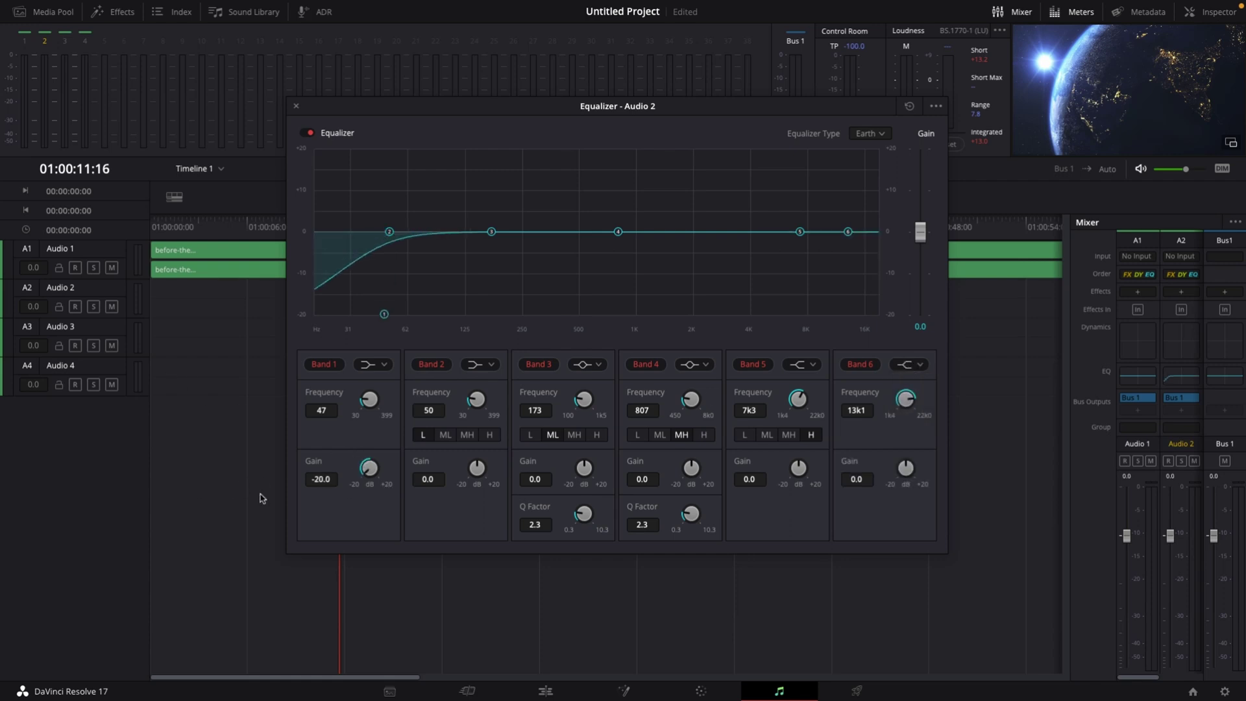
pyautogui.moveTo(892, 486); pyautogui.dragTo(824, 487)
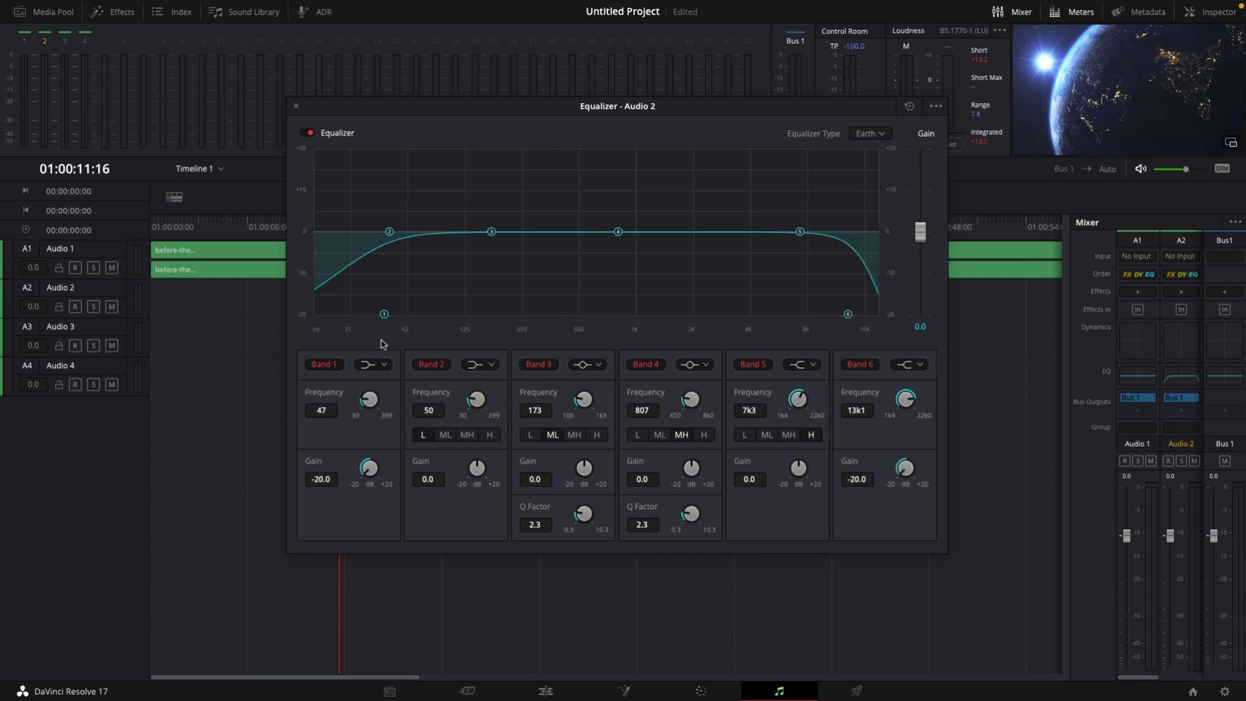
pyautogui.moveTo(384, 314); pyautogui.dragTo(606, 315)
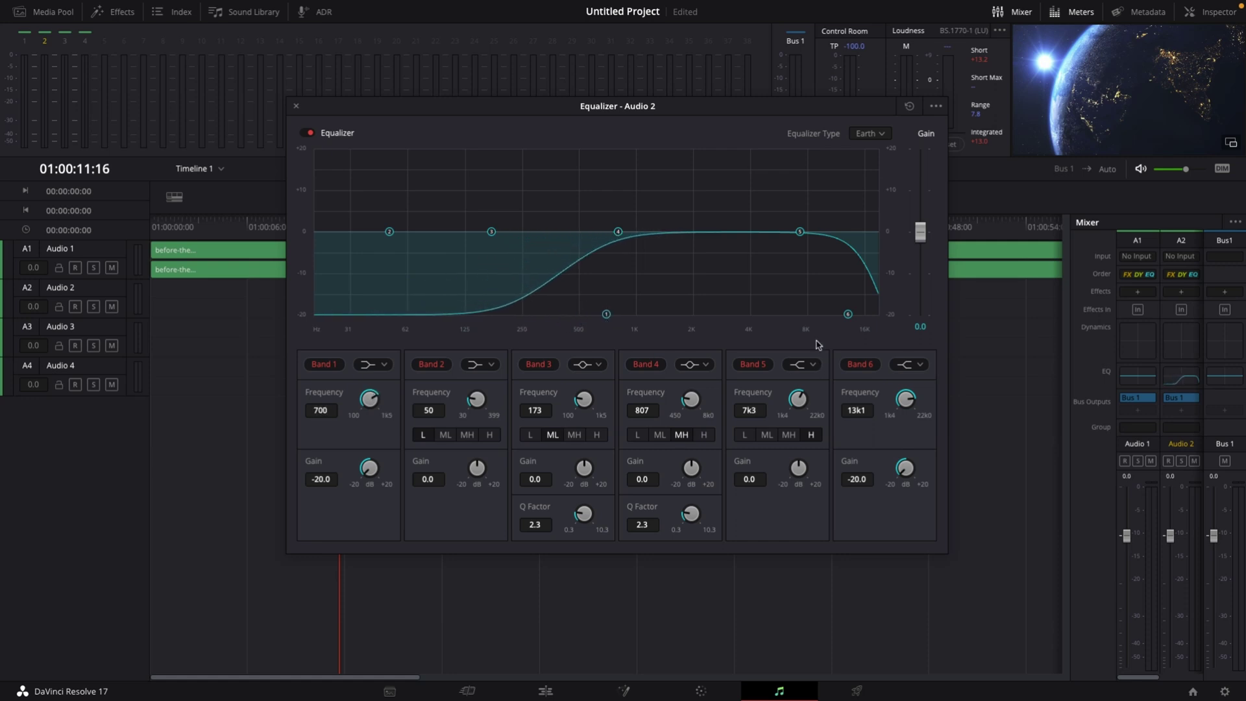
pyautogui.moveTo(847, 316); pyautogui.dragTo(667, 316)
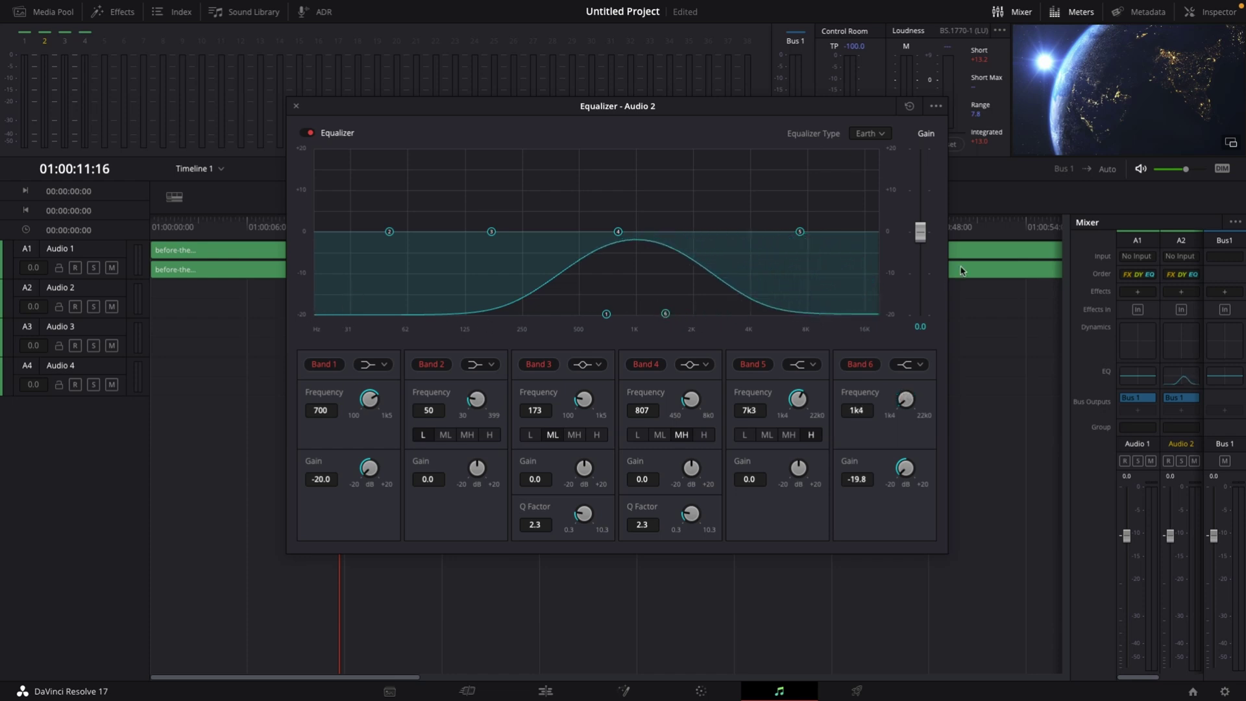
# Lay the dark-world drone on Audio 3 under the Earth clip, trimmed to end with it
pyautogui.click(296, 107)
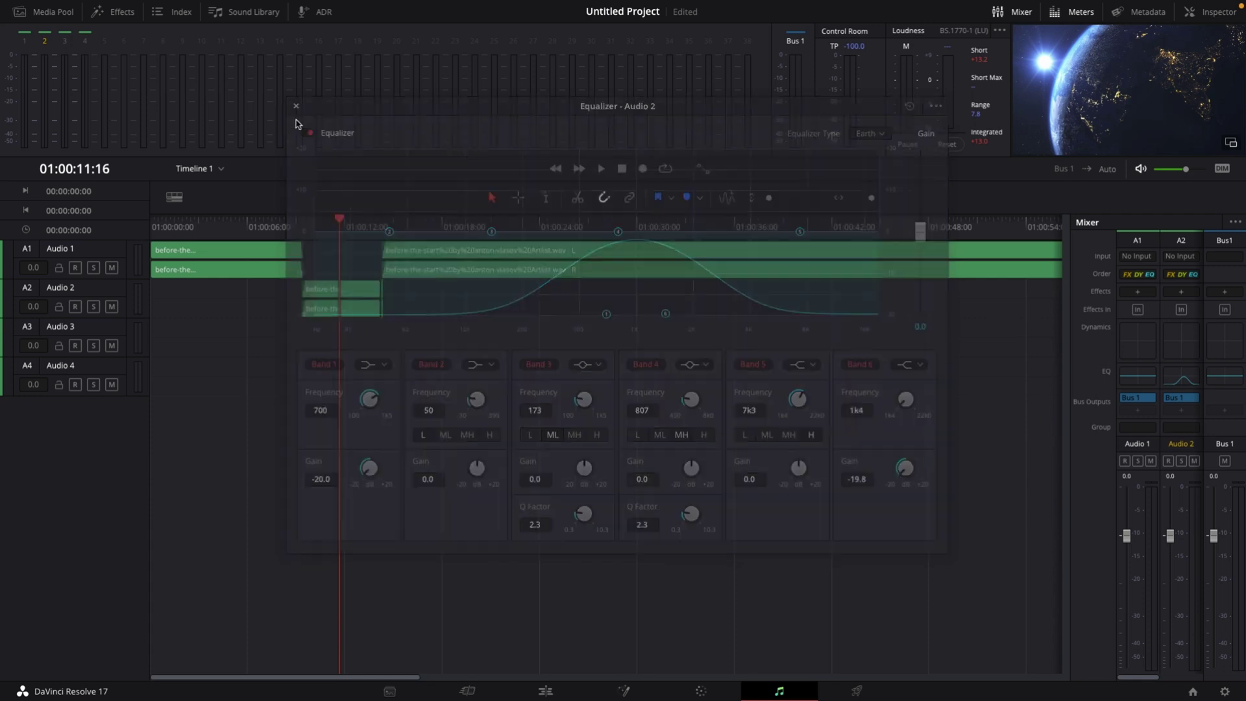
pyautogui.click(524, 692)
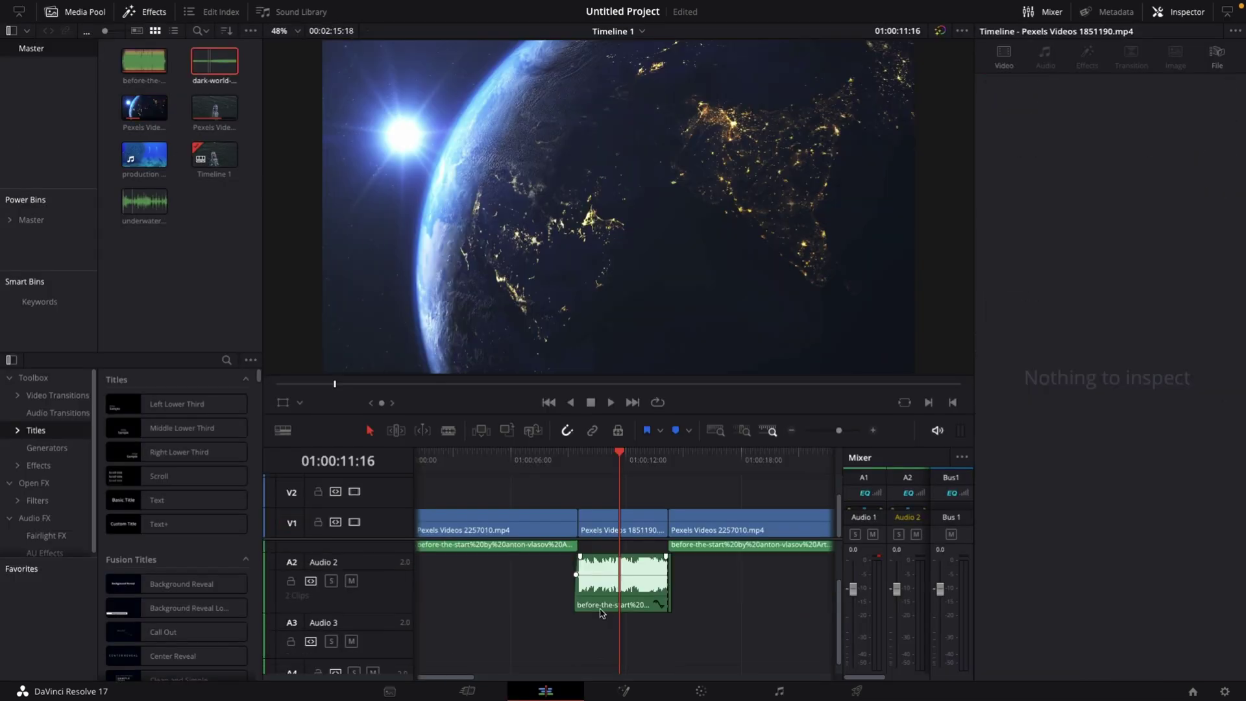
pyautogui.moveTo(204, 52); pyautogui.dragTo(576, 644)
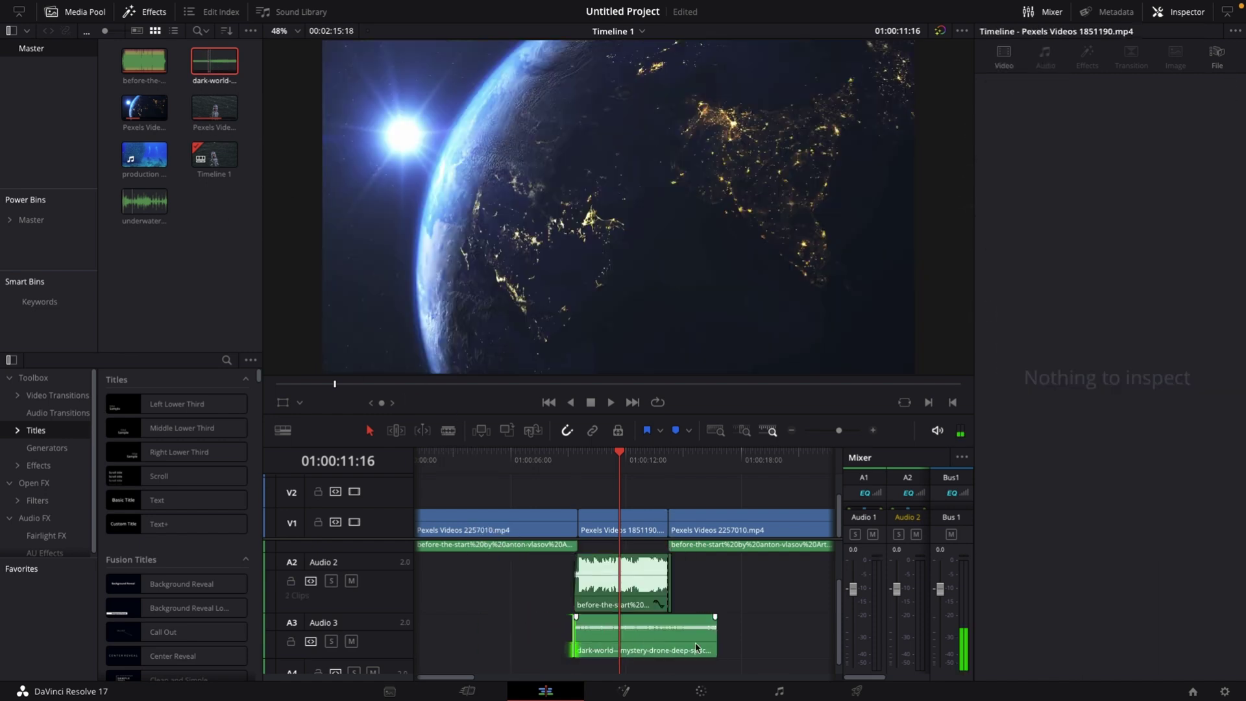
pyautogui.moveTo(715, 639); pyautogui.dragTo(636, 600)
pyautogui.moveTo(539, 455); pyautogui.dragTo(526, 454)
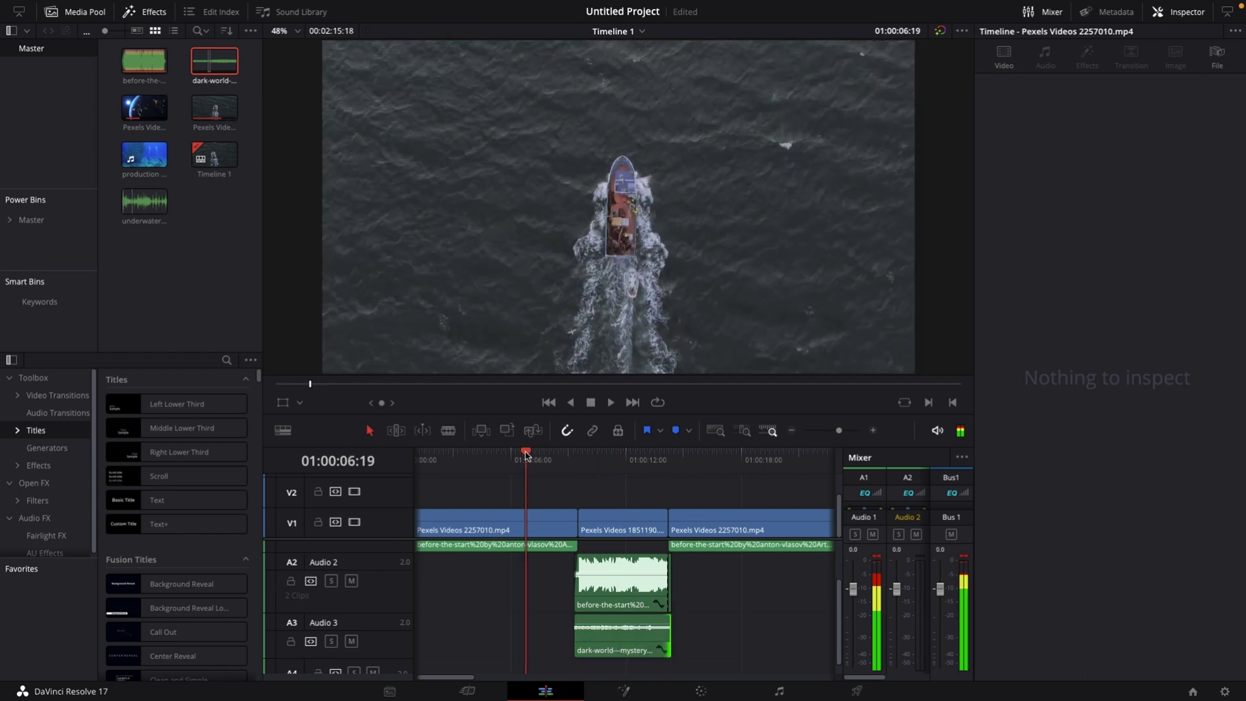
pyautogui.press('space')
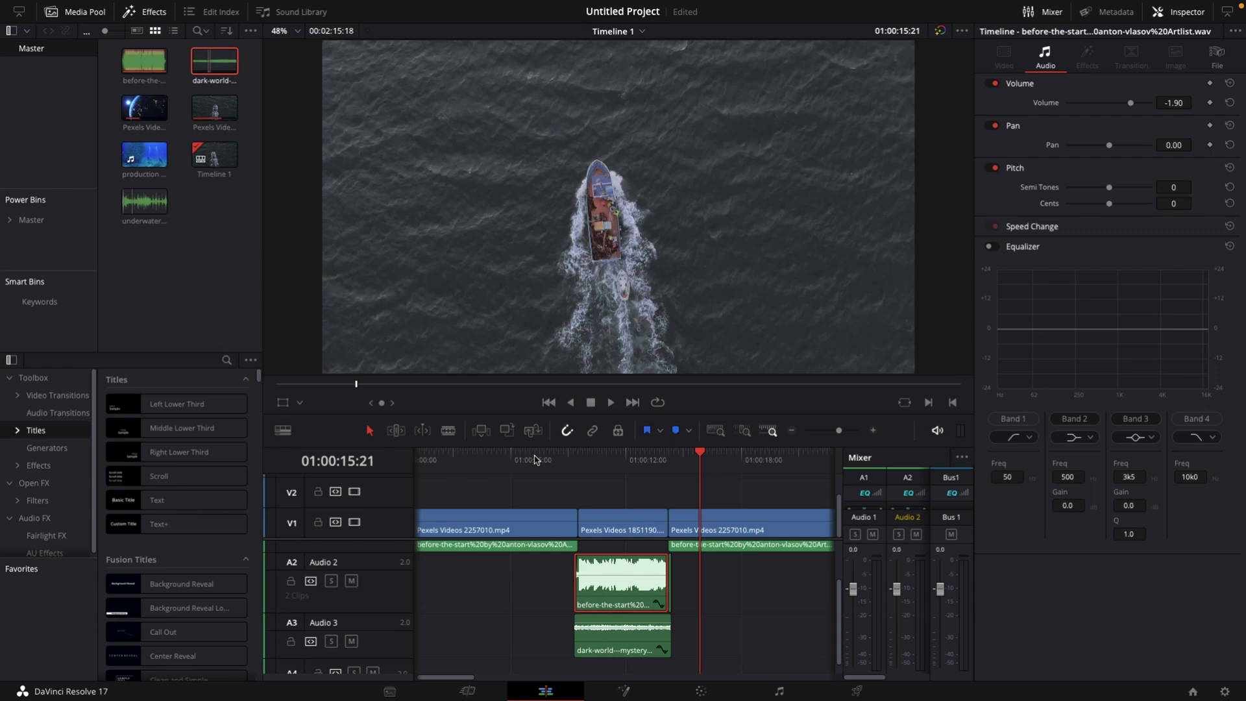
pyautogui.click(619, 458)
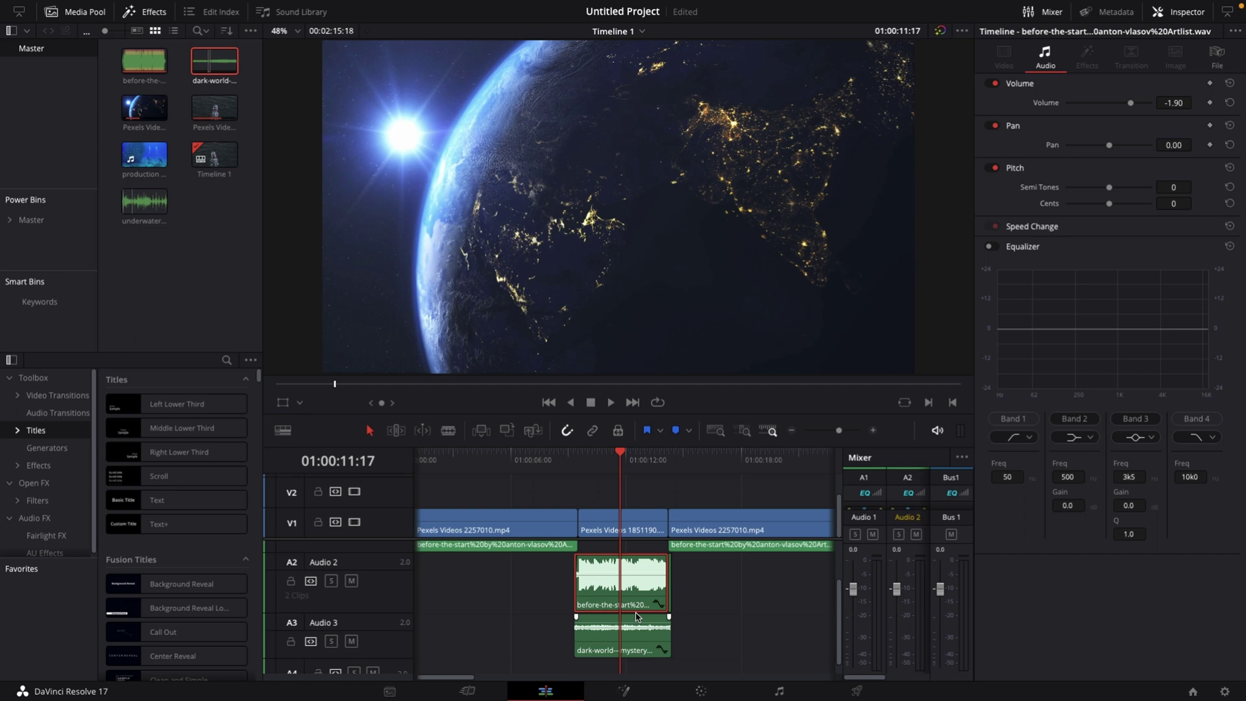